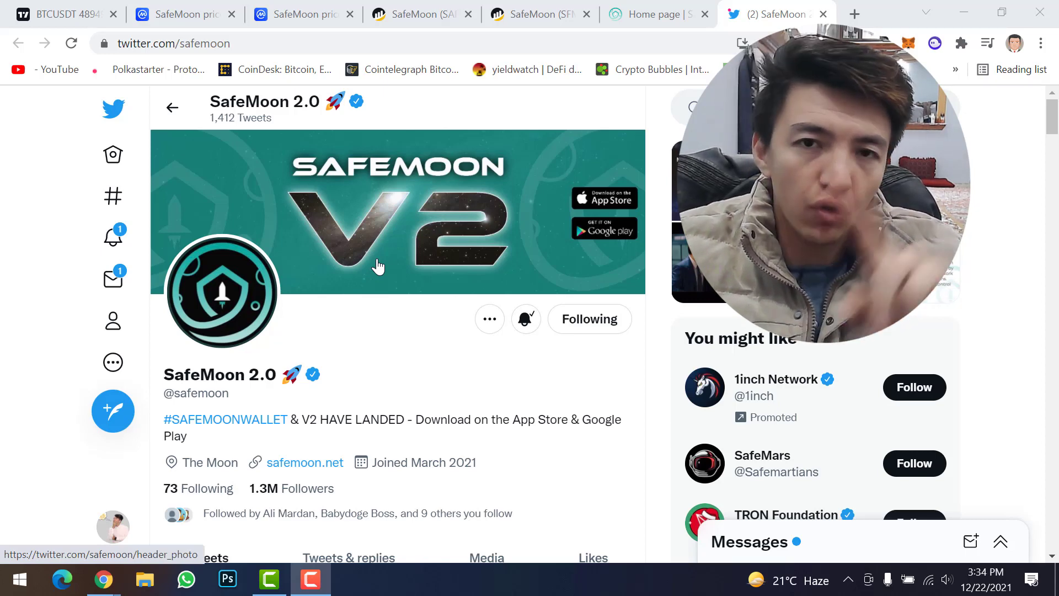
- Review SafeMoon's pinned V2 migration tweet, and compare the V2 and original token pages on CoinMarketCap
scroll(413, 331, "down", 5)
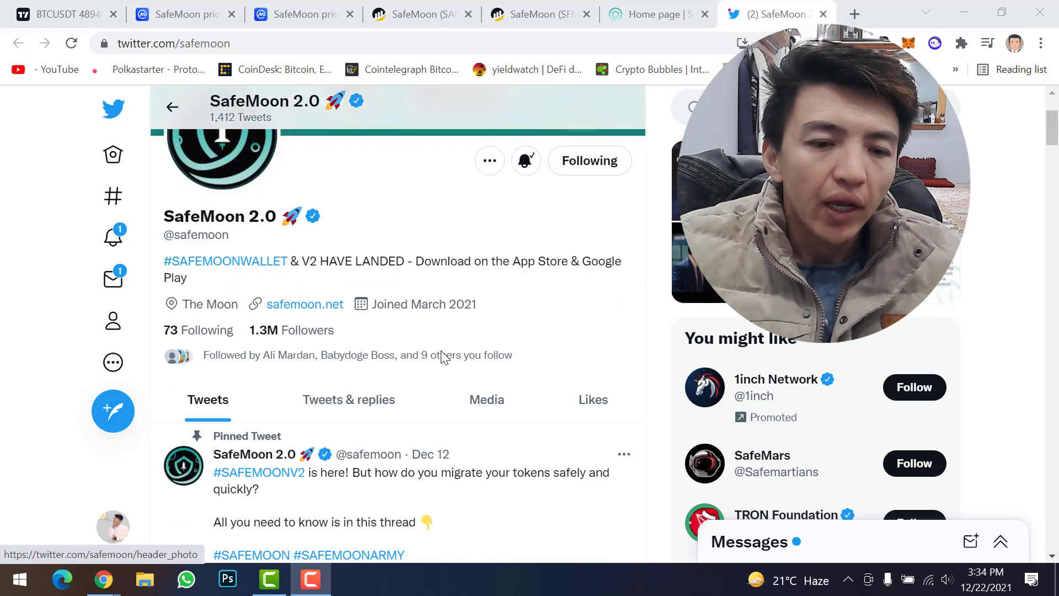
scroll(367, 357, "down", 2)
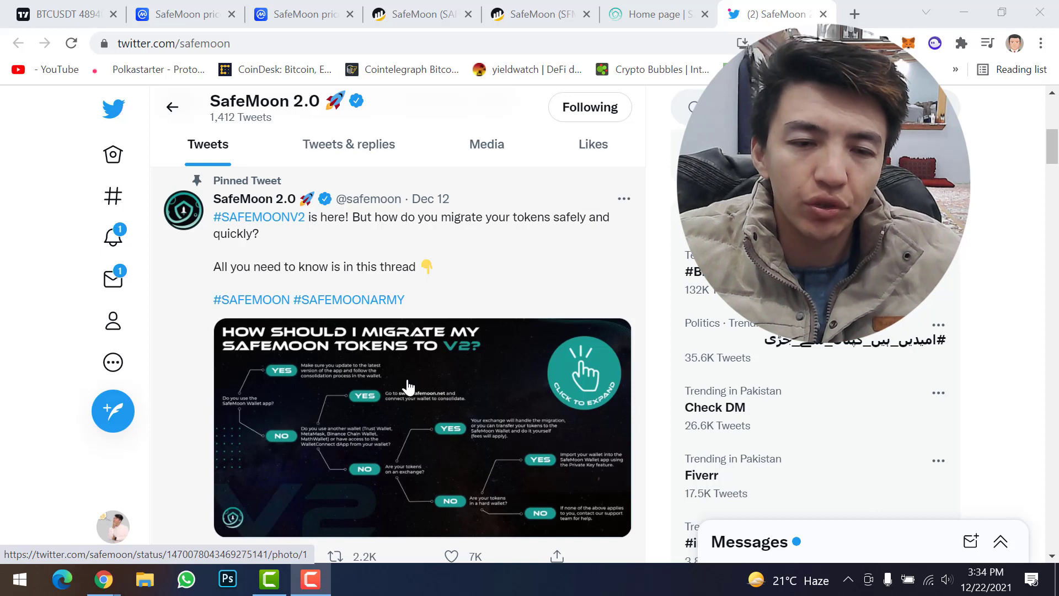
left_click(192, 7)
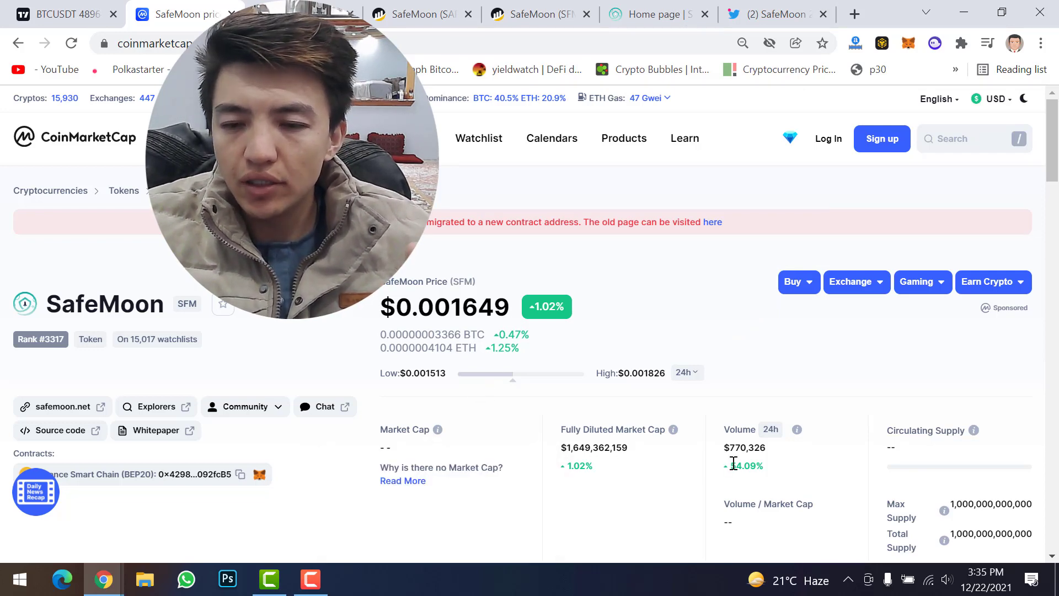
scroll(772, 455, "down", 2)
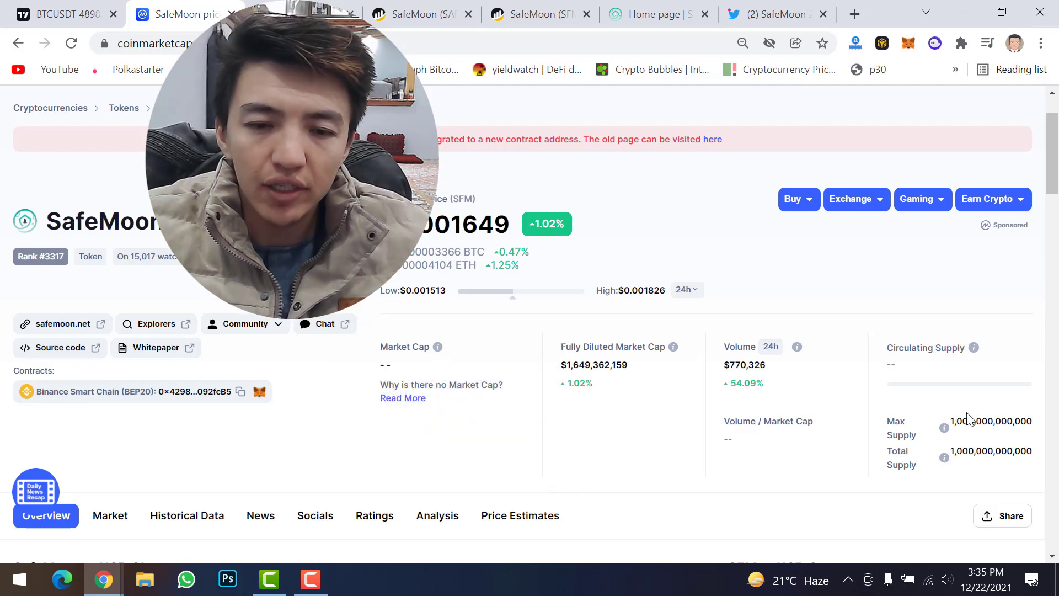
key("alt+Left")
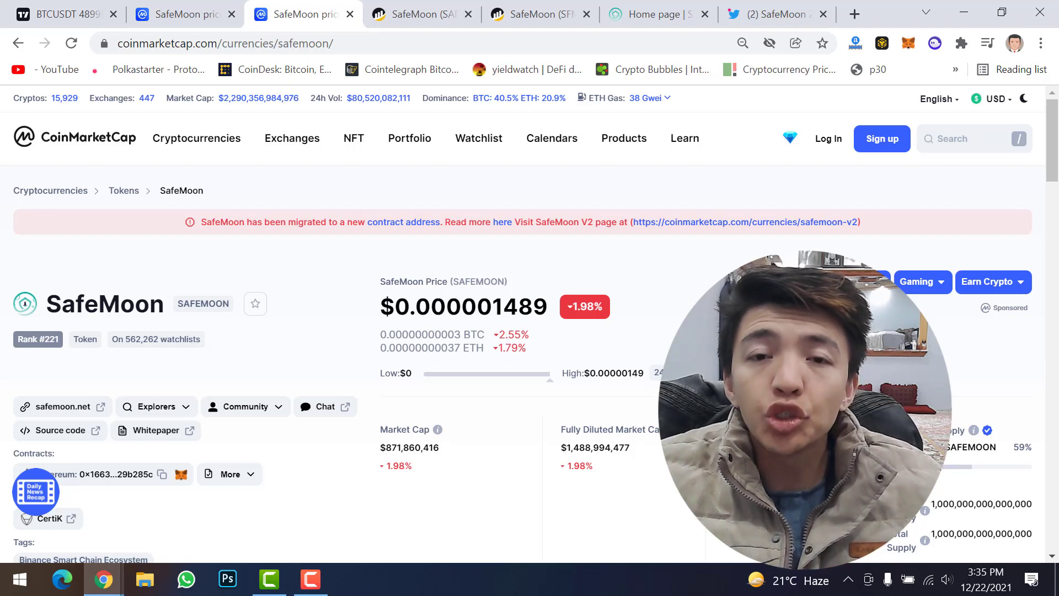
- Compare the total supply and holders of the original SafeMoon token and the SFM token on BscScan
left_click(416, 11)
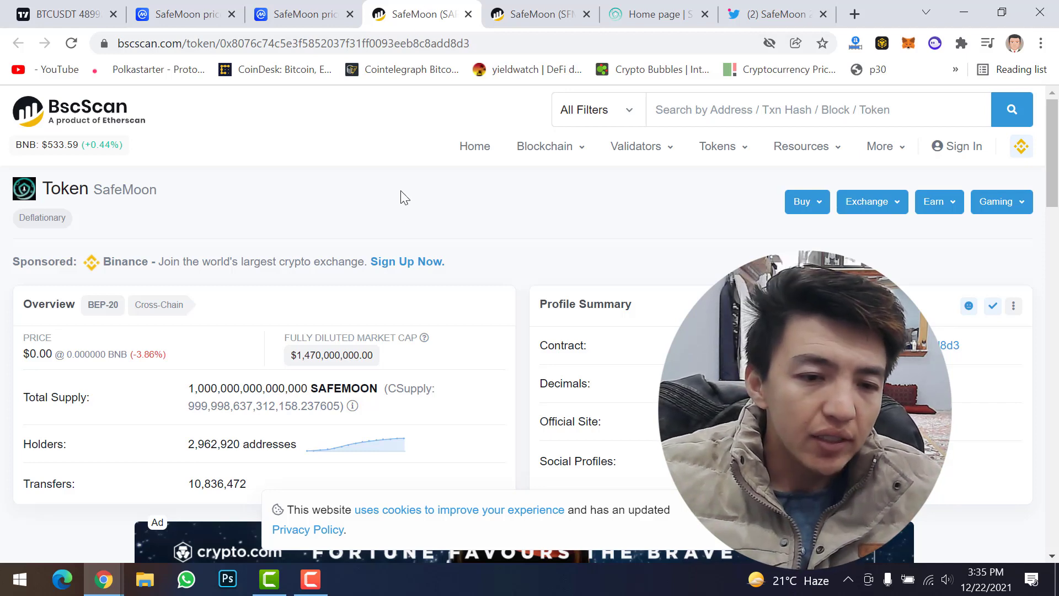
scroll(395, 223, "down", 1)
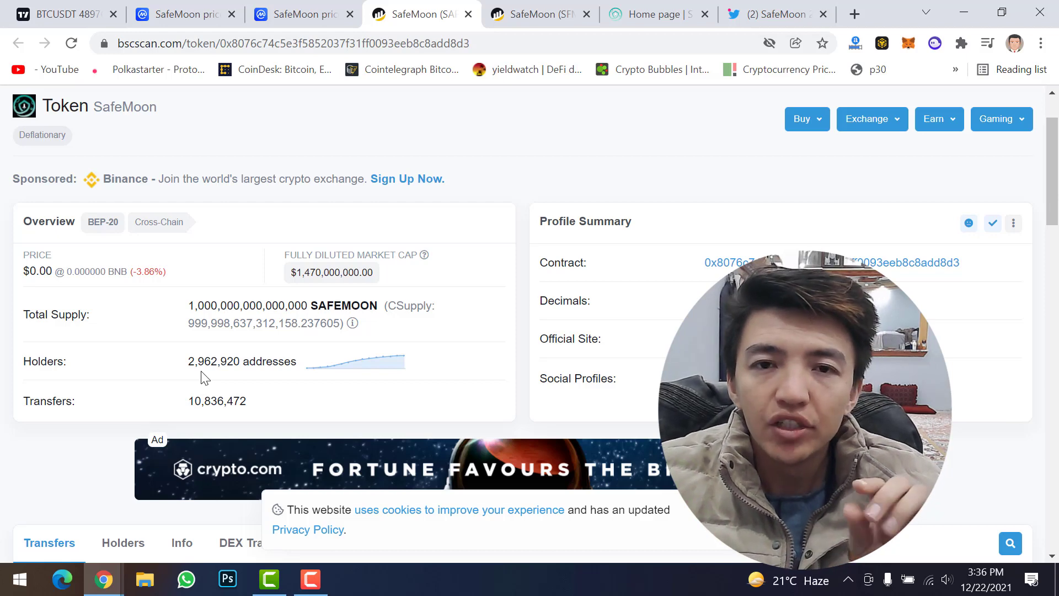
left_click(558, 7)
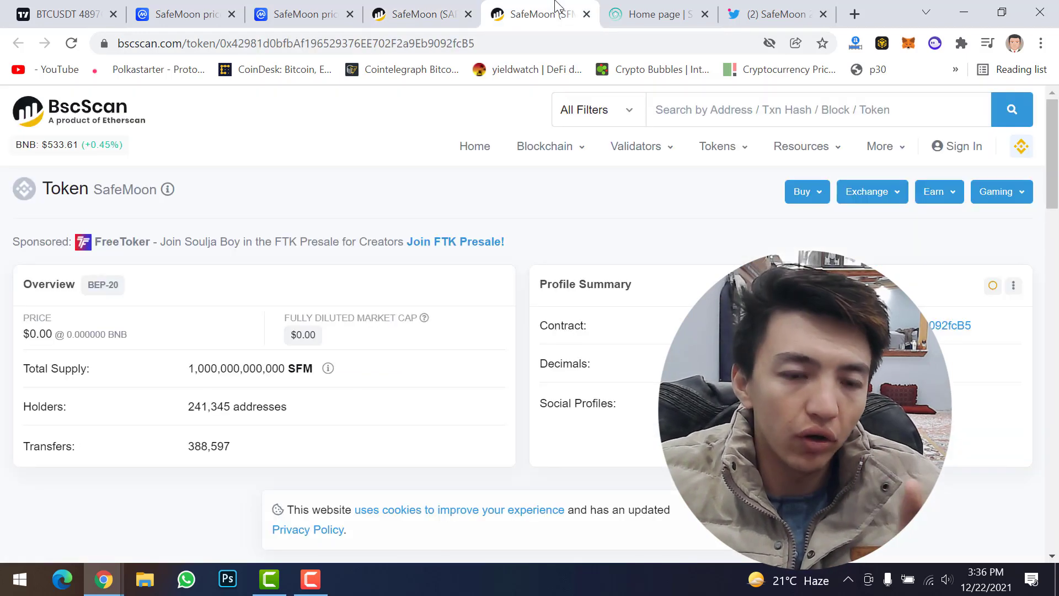
mouse_move(248, 364)
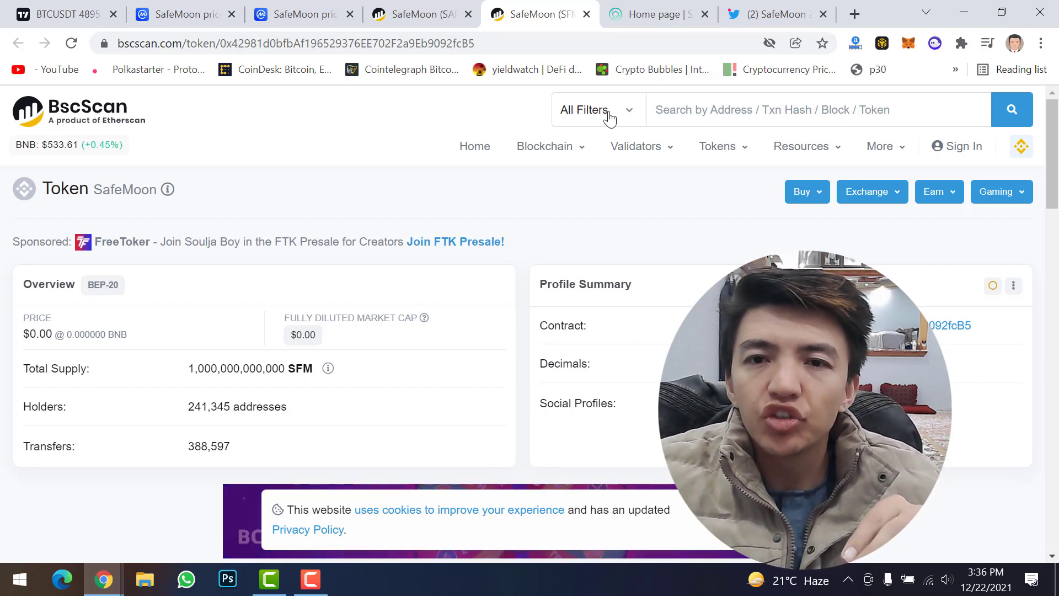
- Examine the V2 contract section and token statistics on the safemoon.net home page
left_click(684, 16)
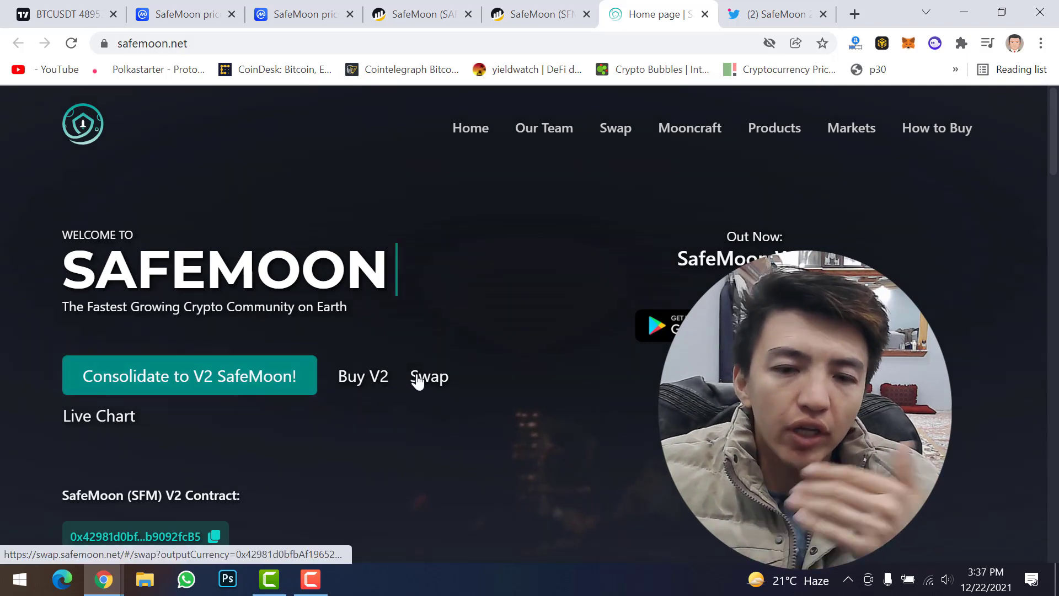
scroll(417, 381, "down", 2)
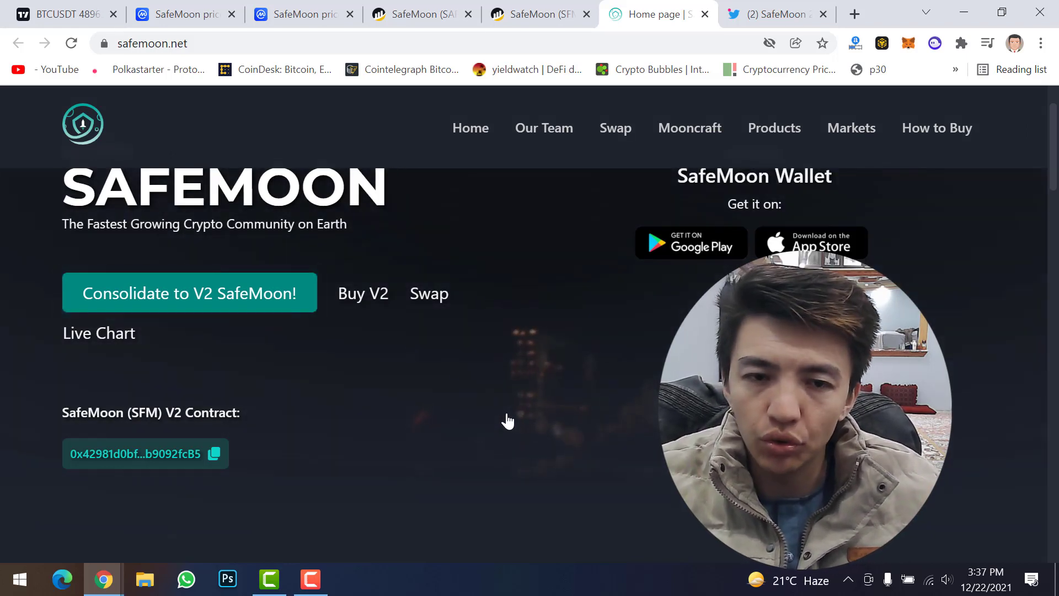
scroll(509, 418, "down", 4)
scroll(522, 409, "down", 4)
scroll(398, 359, "up", 3)
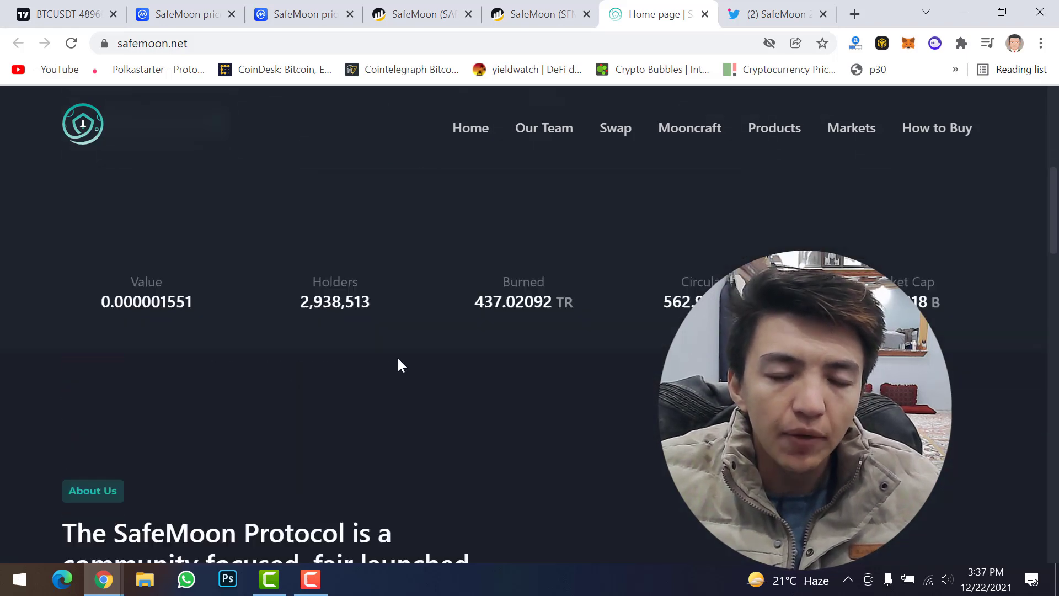
scroll(399, 359, "up", 1)
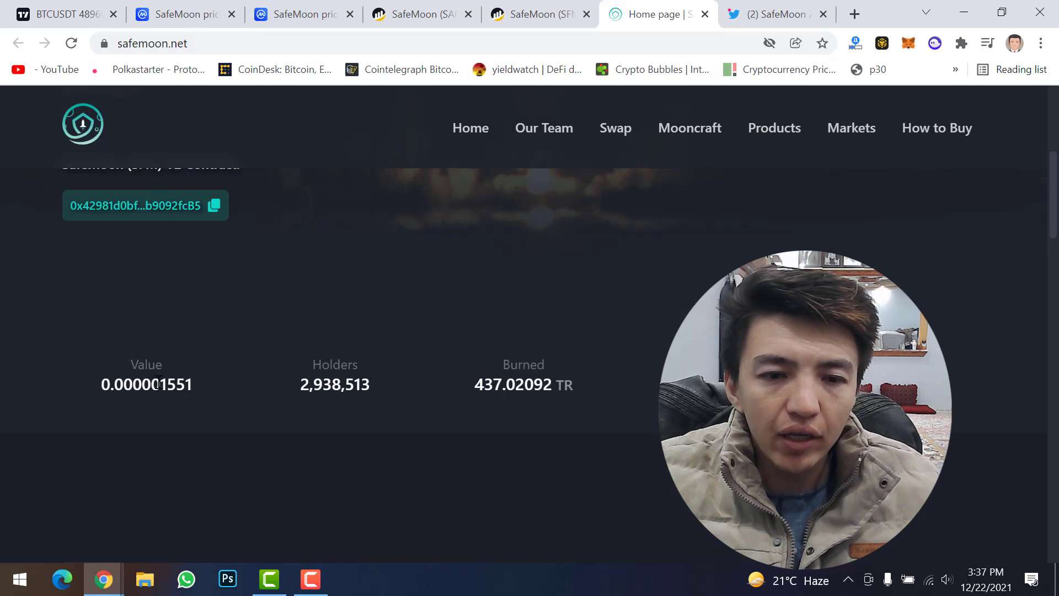
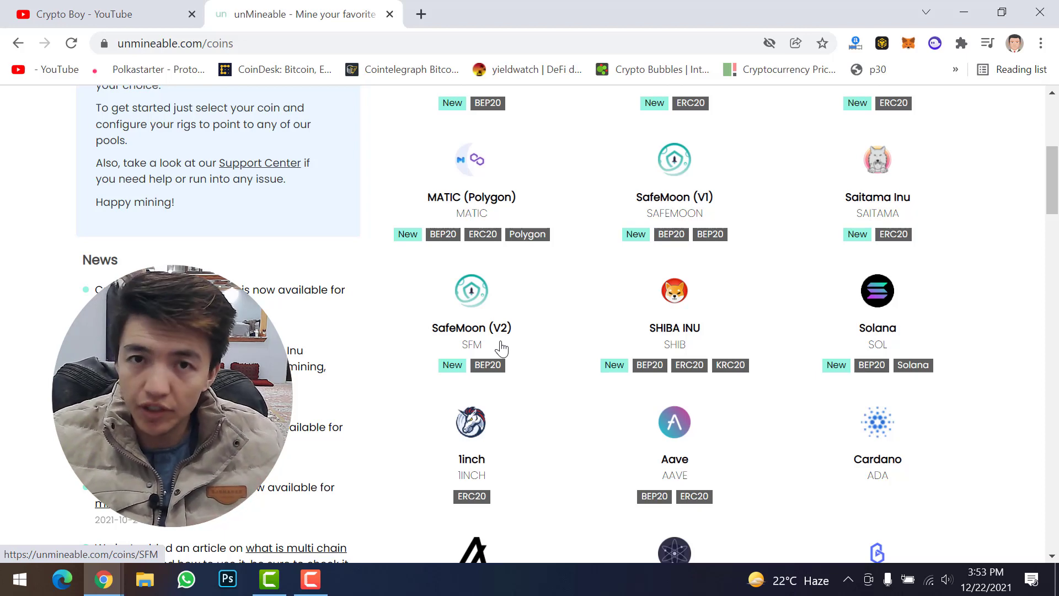
- Create a folder named "safemoon V2" on the desktop and place it below the Recycle Bin
mouse_move(477, 376)
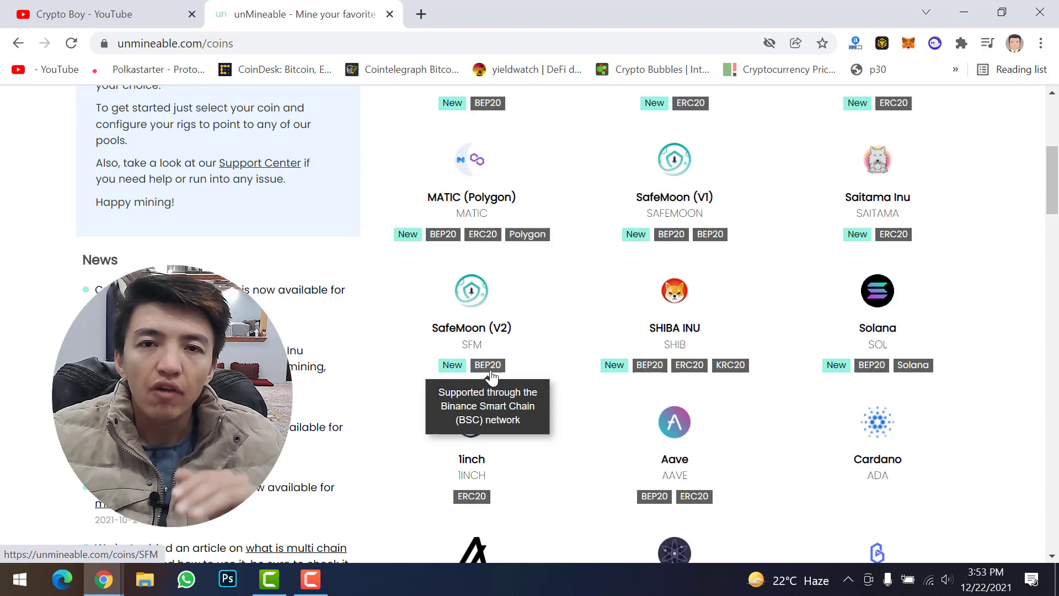
left_click(975, 9)
right_click(565, 142)
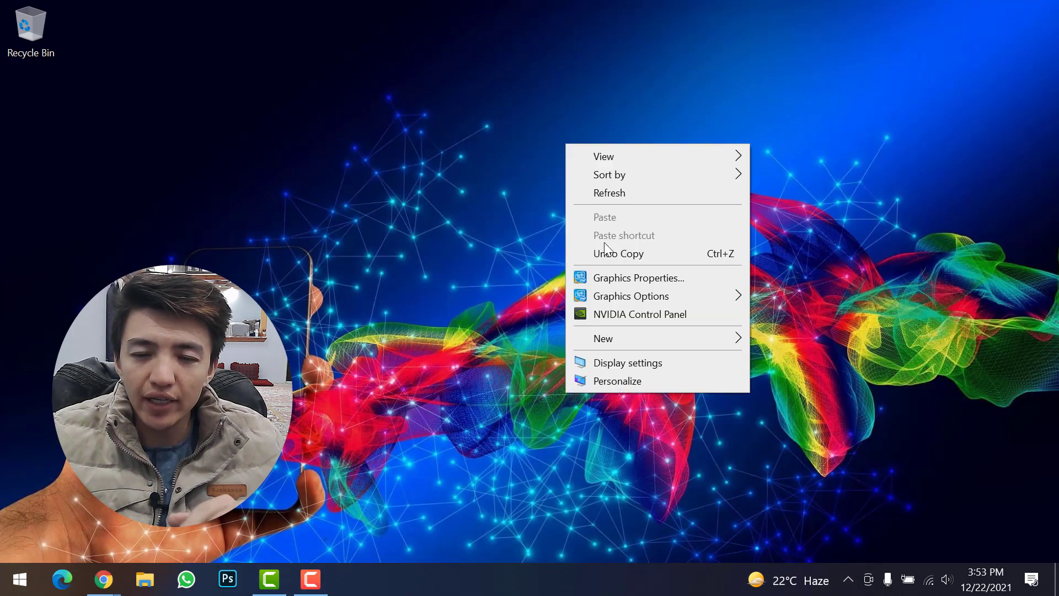
mouse_move(611, 333)
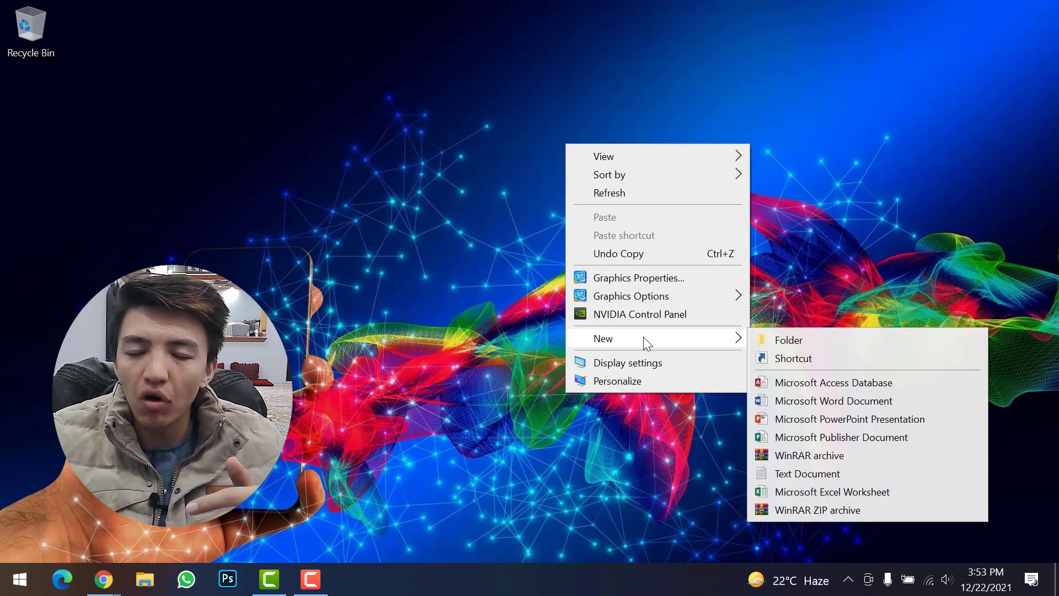
left_click(782, 346)
type("safe")
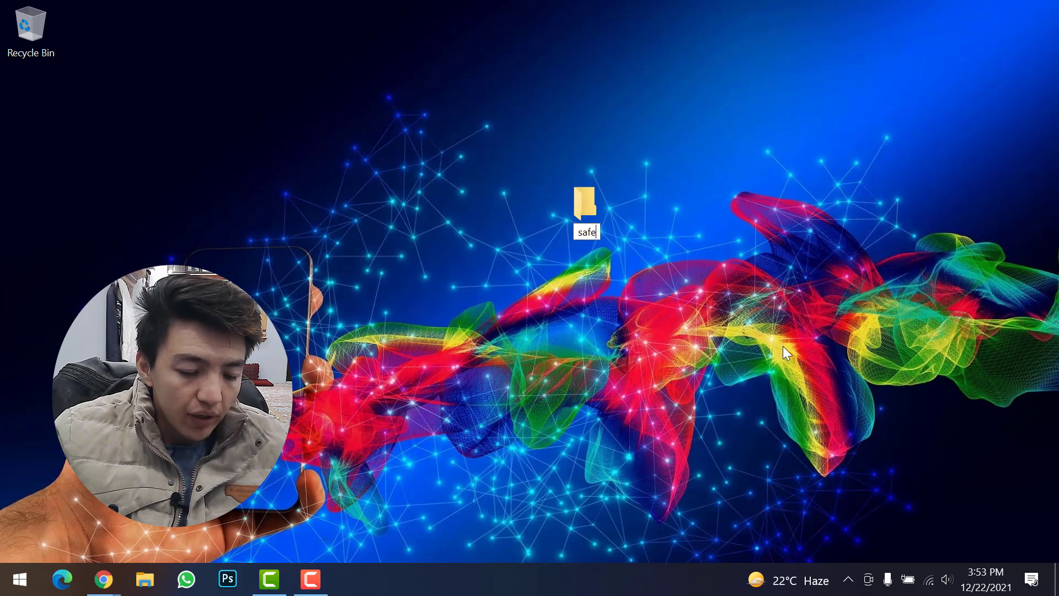
type("moon V")
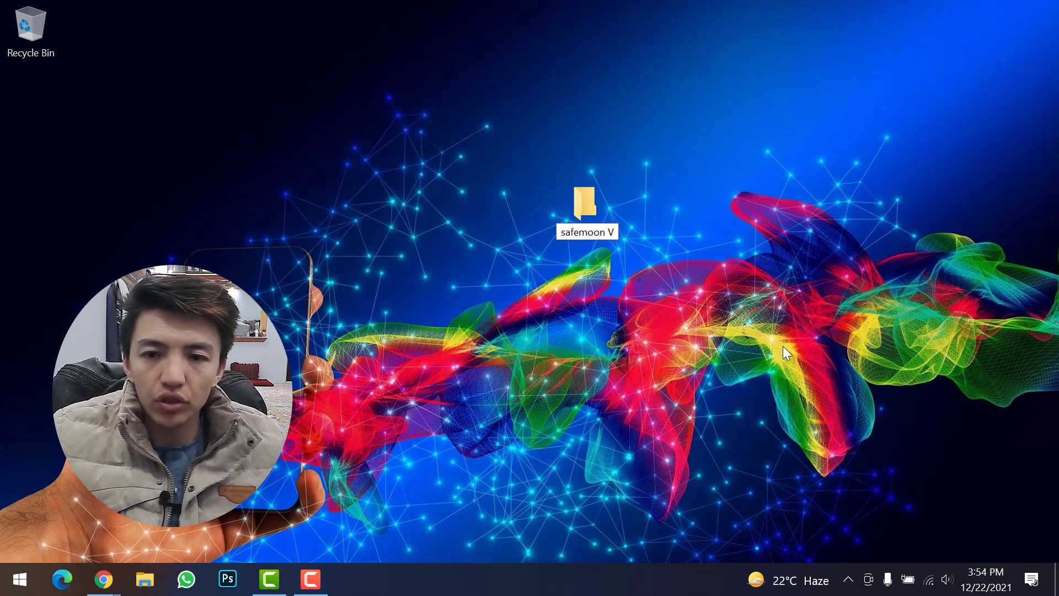
type("2")
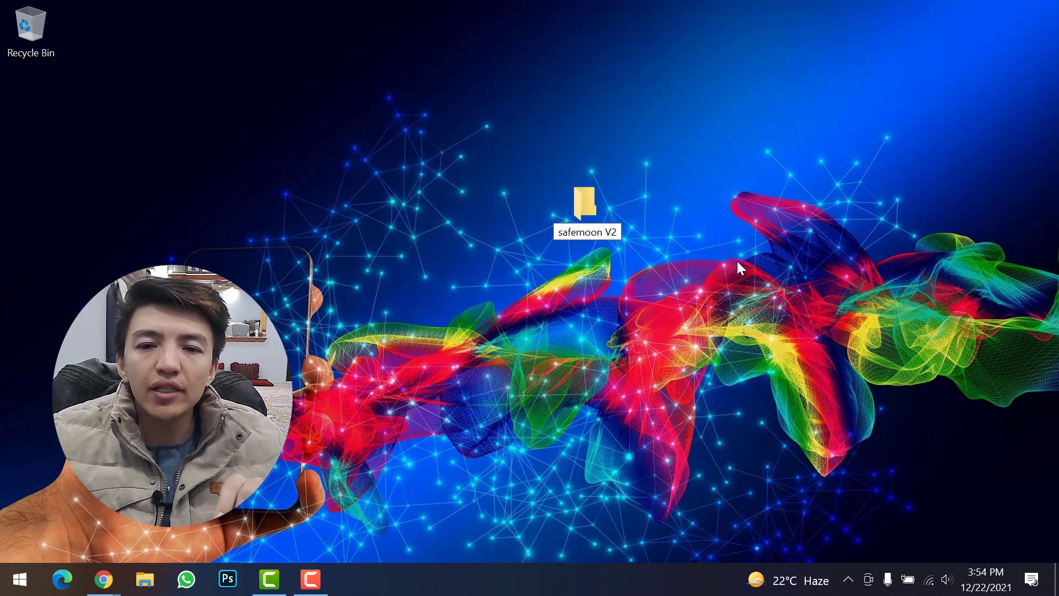
key("Return")
left_click_drag(589, 221, 36, 217)
left_click(167, 233)
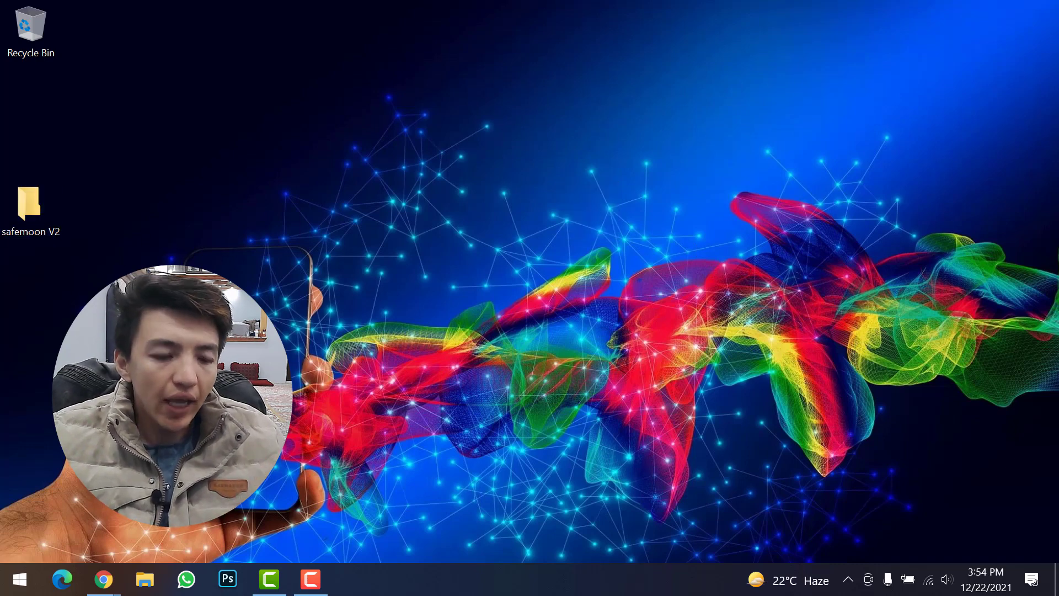
- Switch to Windows Security and open the Microsoft Defender Antivirus exclusions in the virus and threat protection settings
key("super")
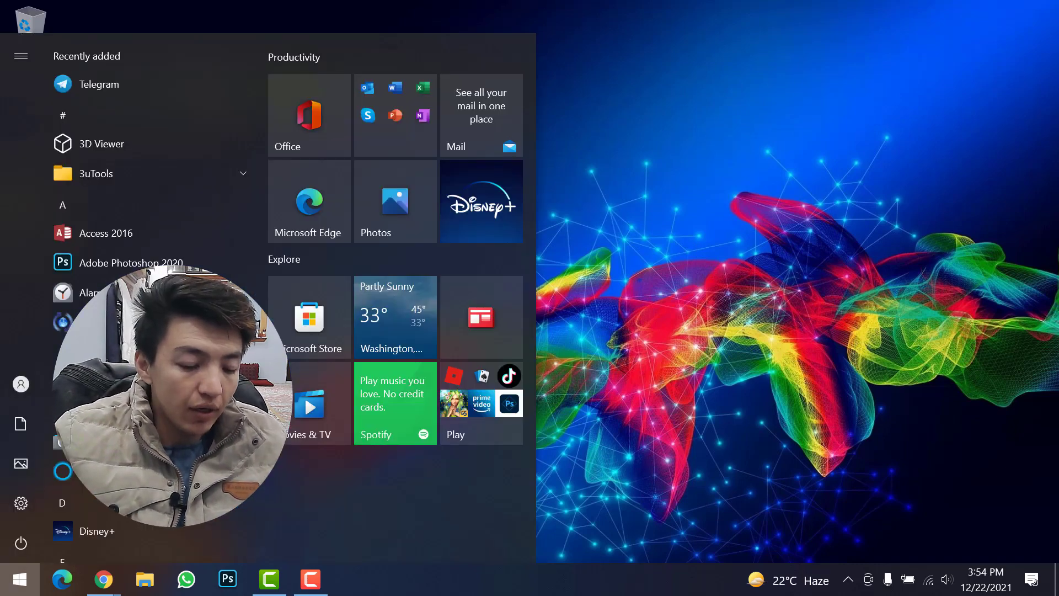
type("windows")
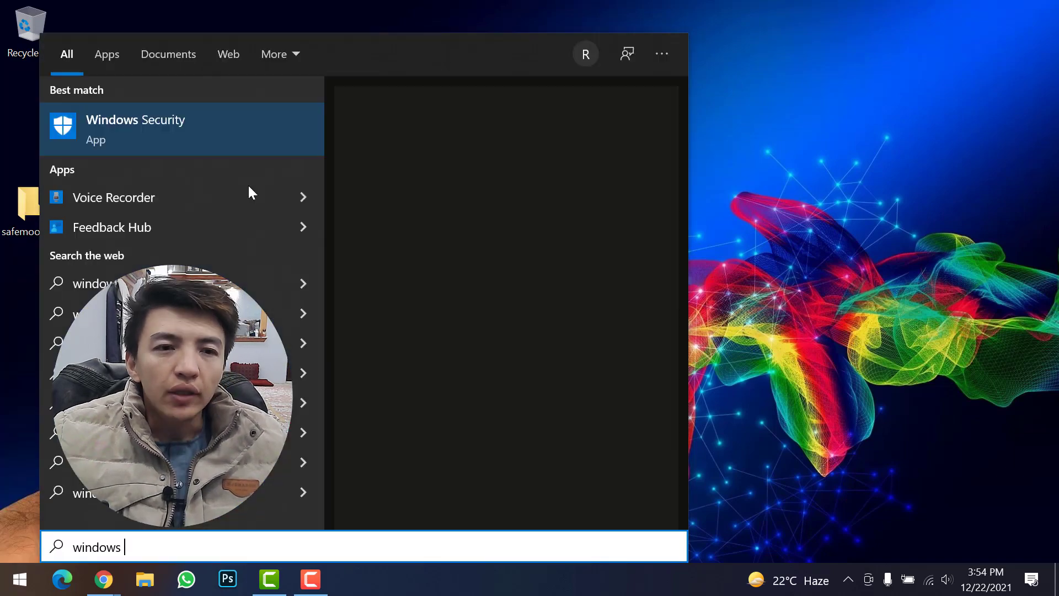
left_click(148, 135)
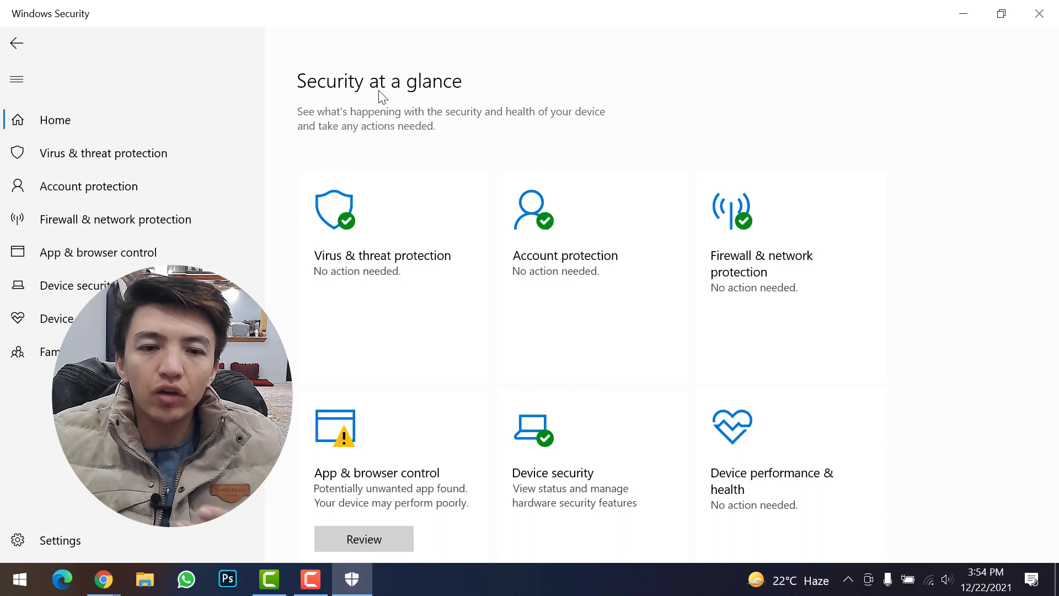
left_click(408, 251)
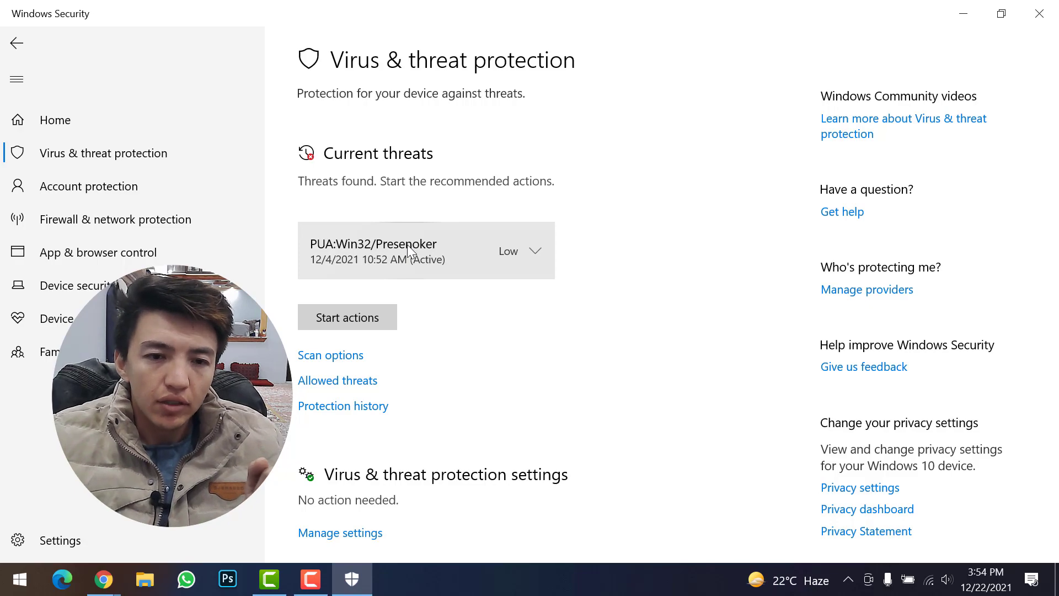
scroll(353, 276, "down", 4)
left_click(342, 298)
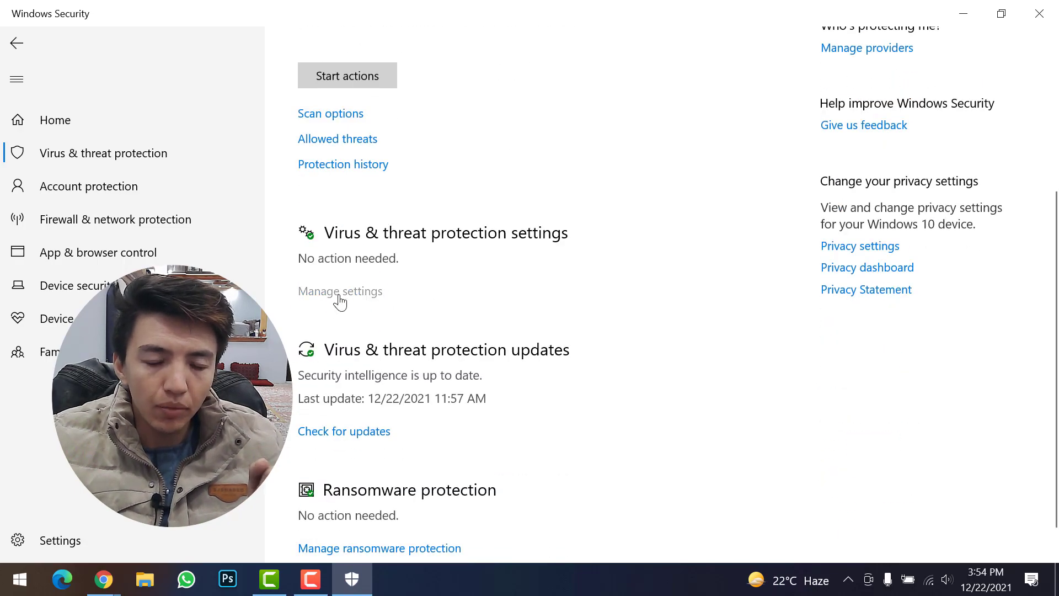
scroll(339, 309, "down", 2)
scroll(342, 334, "down", 9)
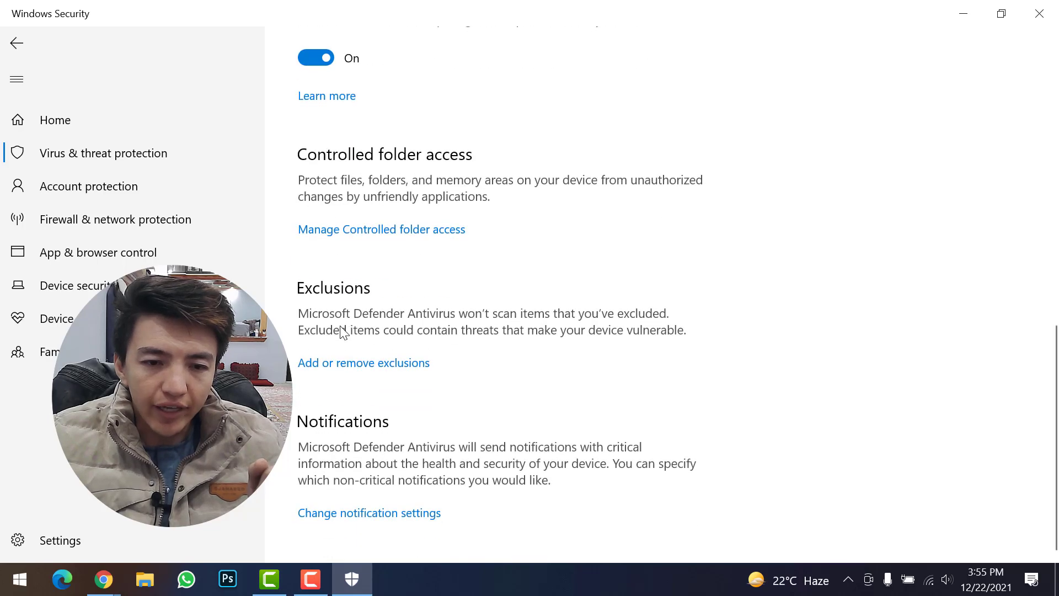
left_click(366, 364)
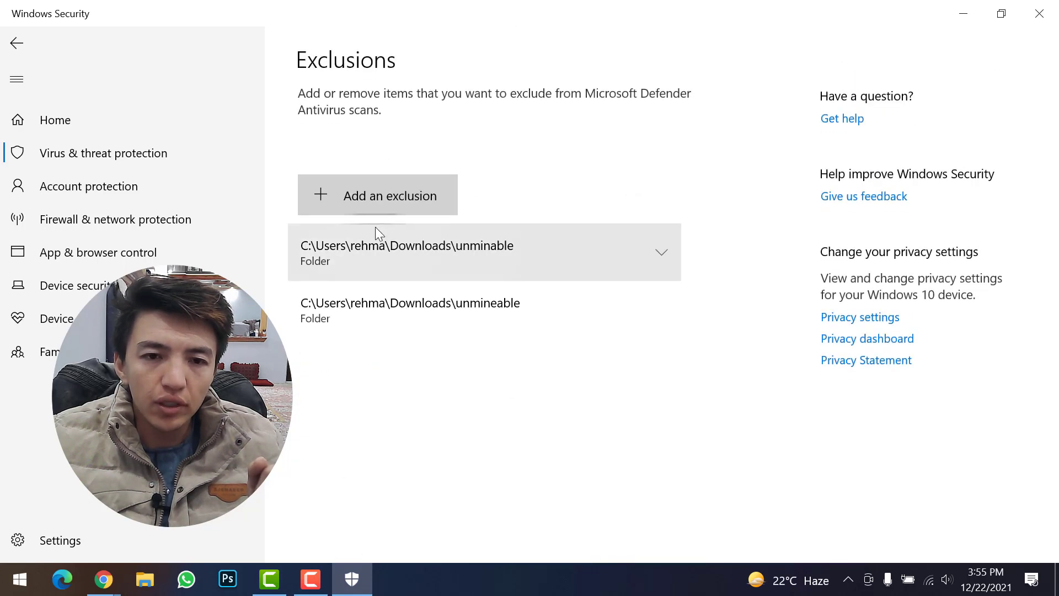
- Add the desktop folder "safemoon V2" as a folder exclusion
left_click(374, 203)
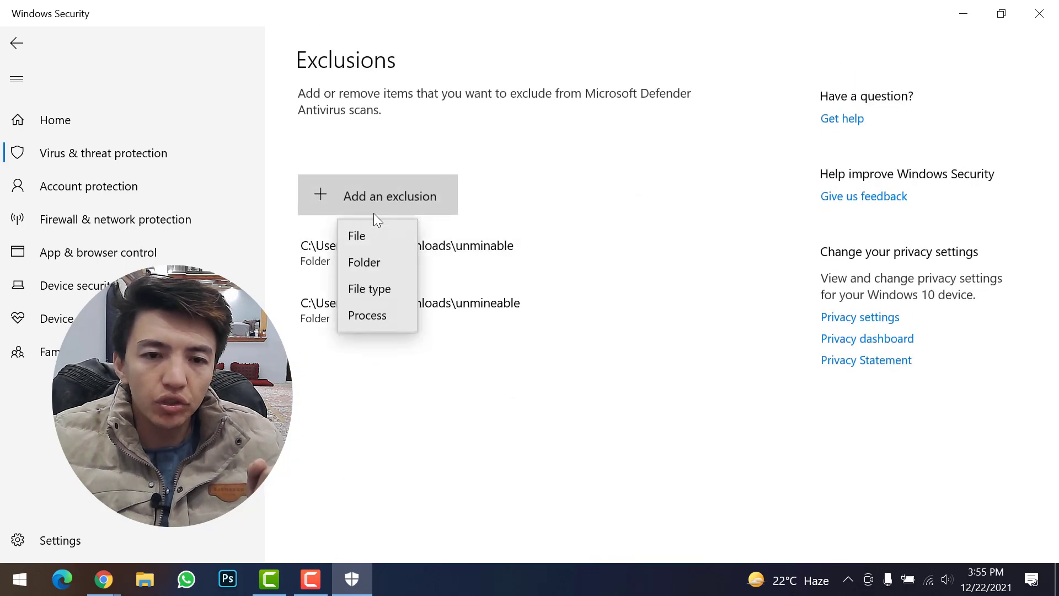
left_click(377, 265)
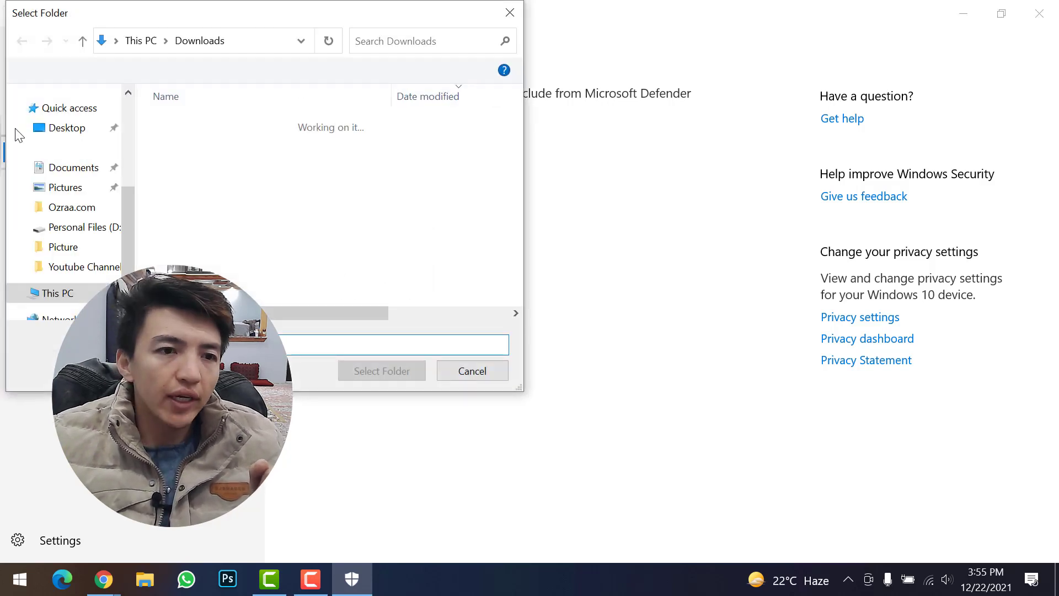
left_click(66, 141)
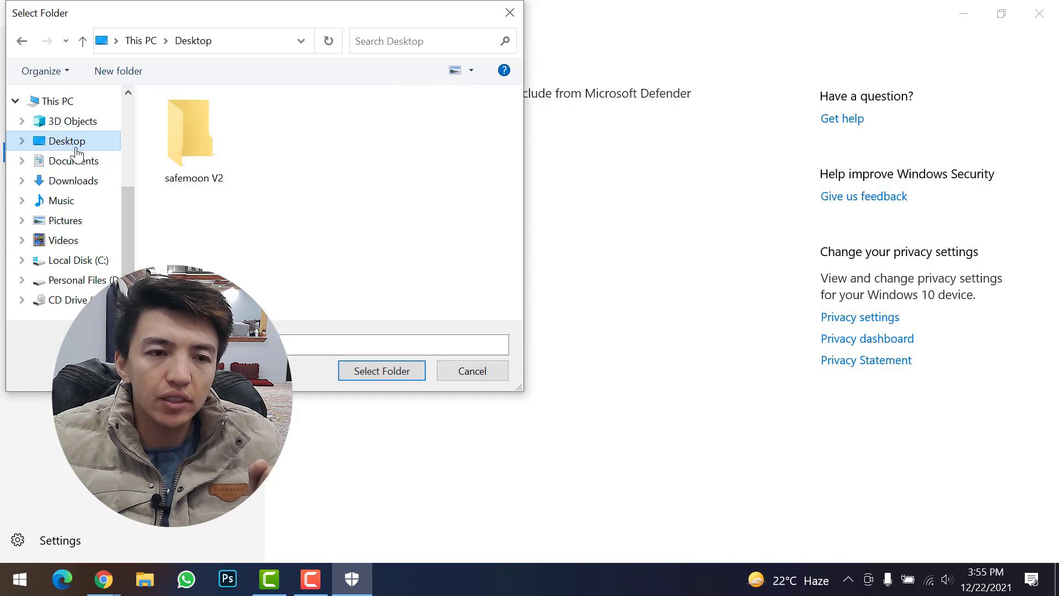
left_click(196, 133)
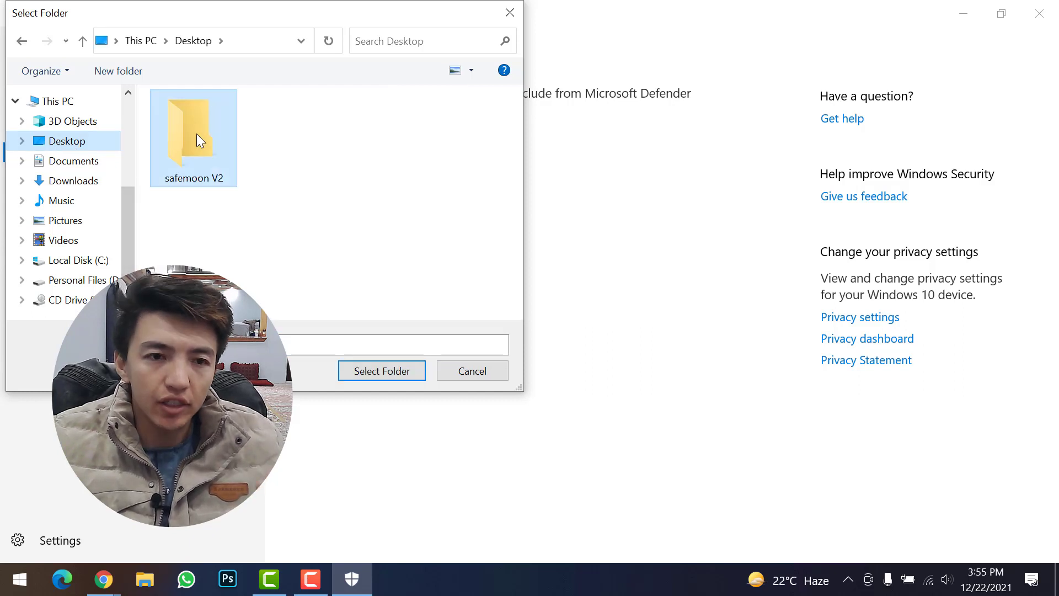
left_click(380, 371)
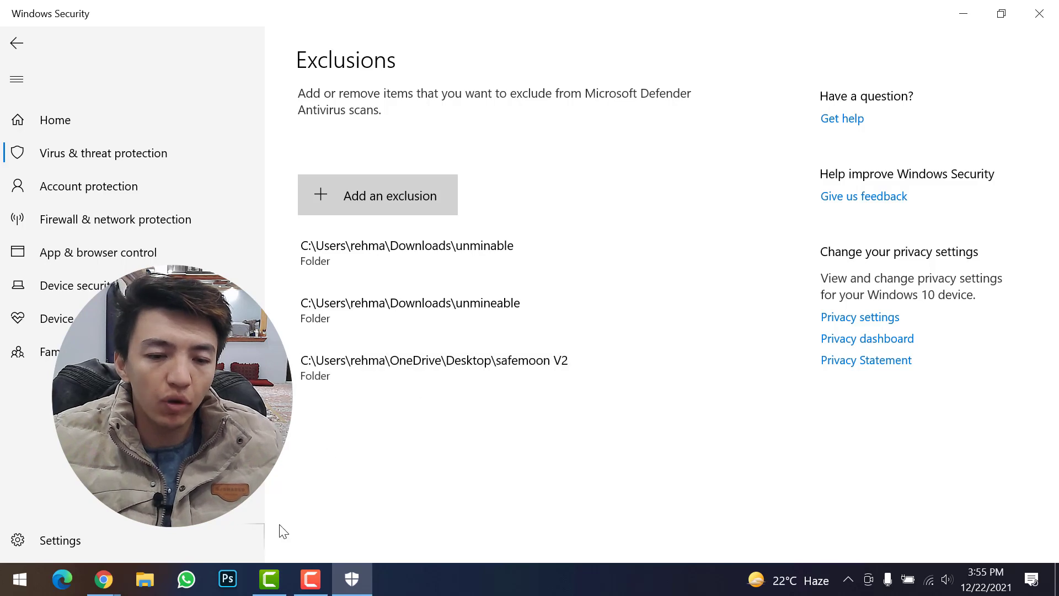
- Switch to the unMineable site in Chrome and open its miner download page
left_click(103, 587)
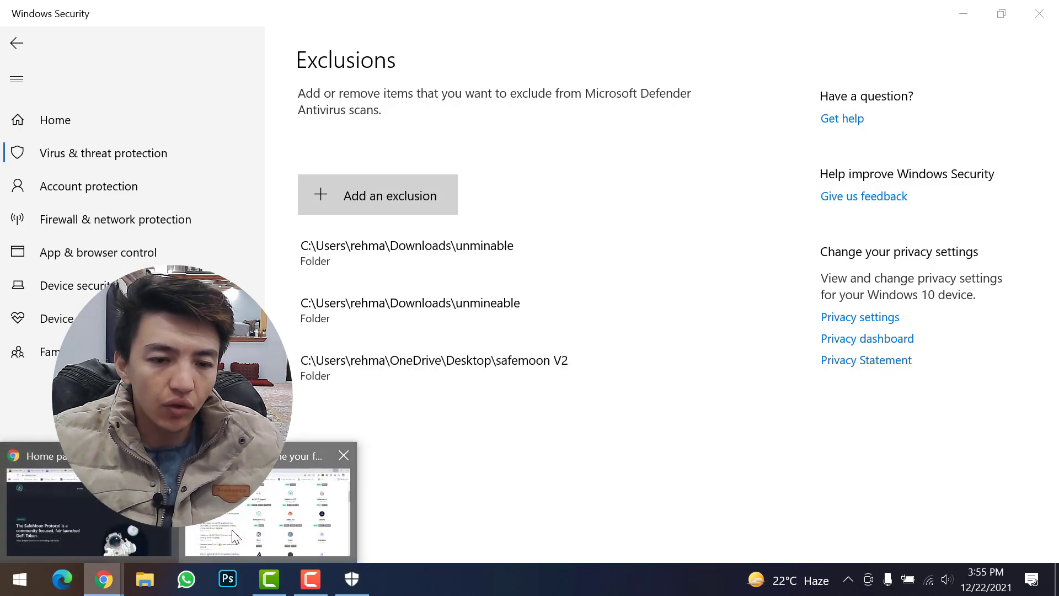
left_click(309, 507)
scroll(363, 244, "up", 1)
scroll(359, 244, "up", 5)
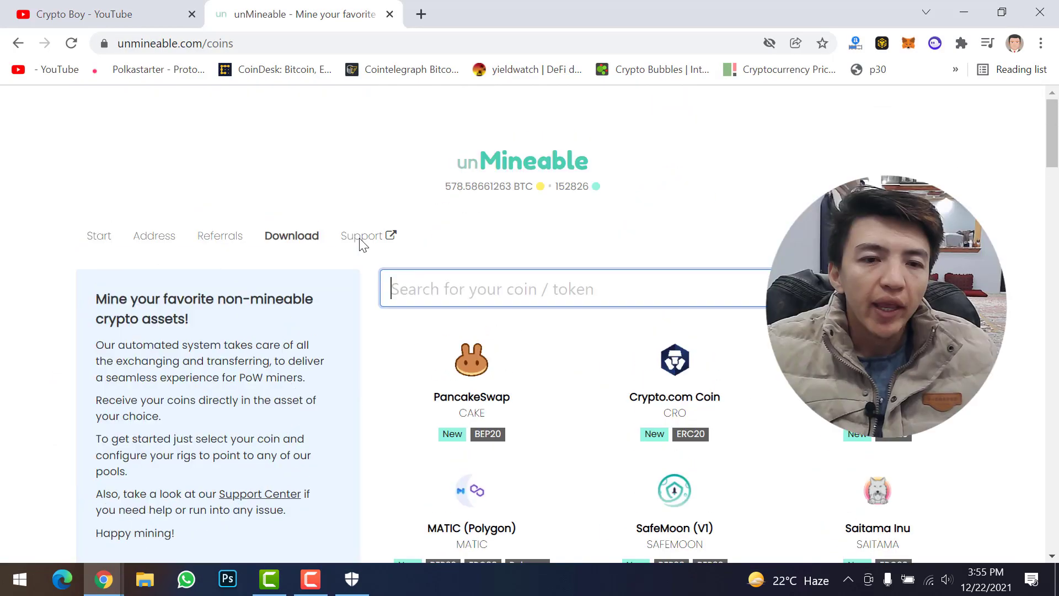
left_click(300, 236)
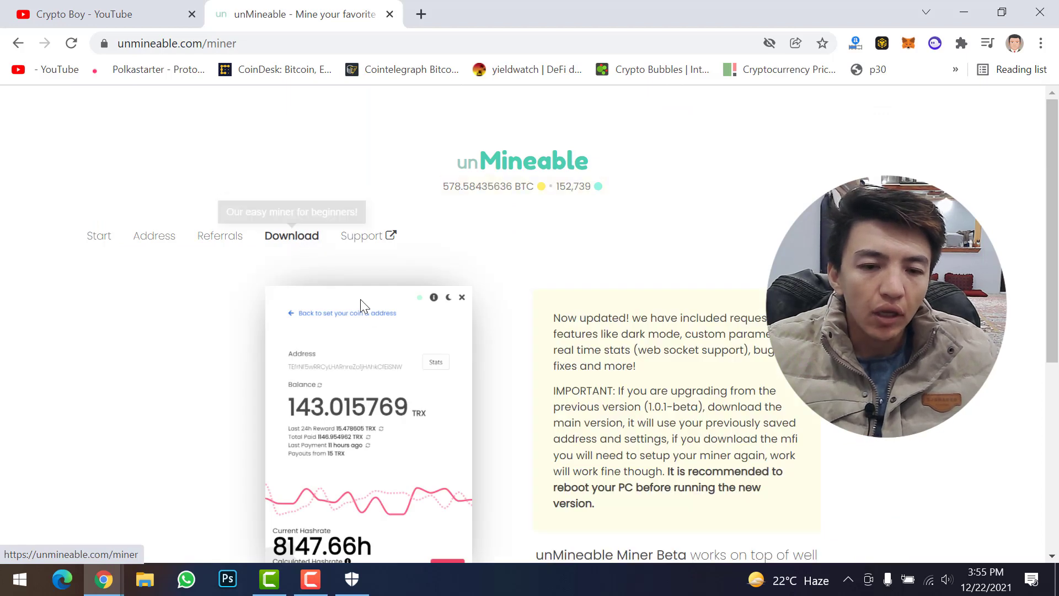
- Save the v1.1.0-beta-mfi Win 64bits miner ZIP (Miner Files Included) into the desktop folder "safemoon V2"
scroll(360, 299, "down", 4)
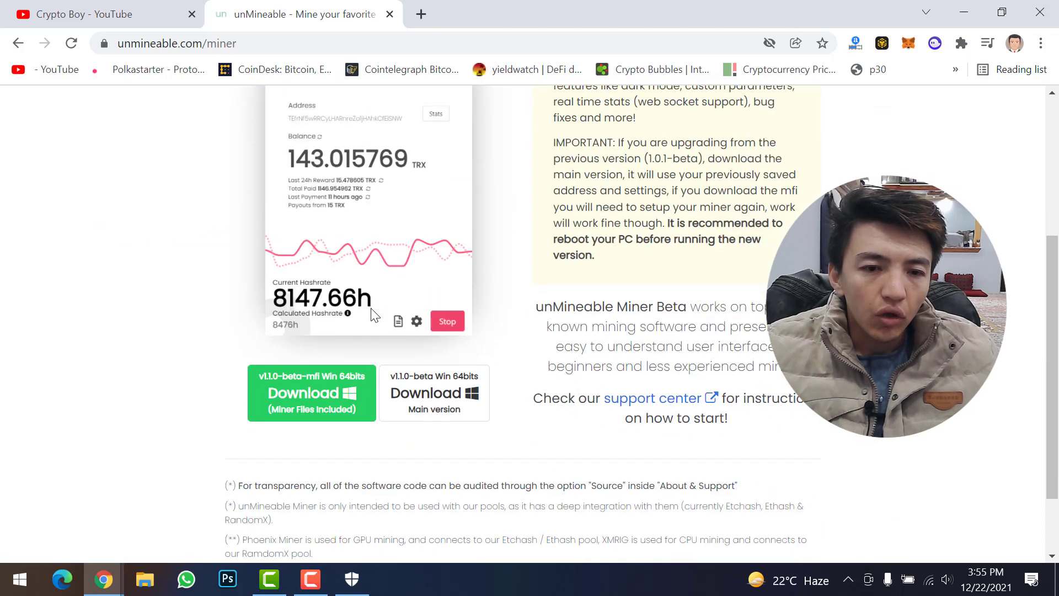
right_click(308, 390)
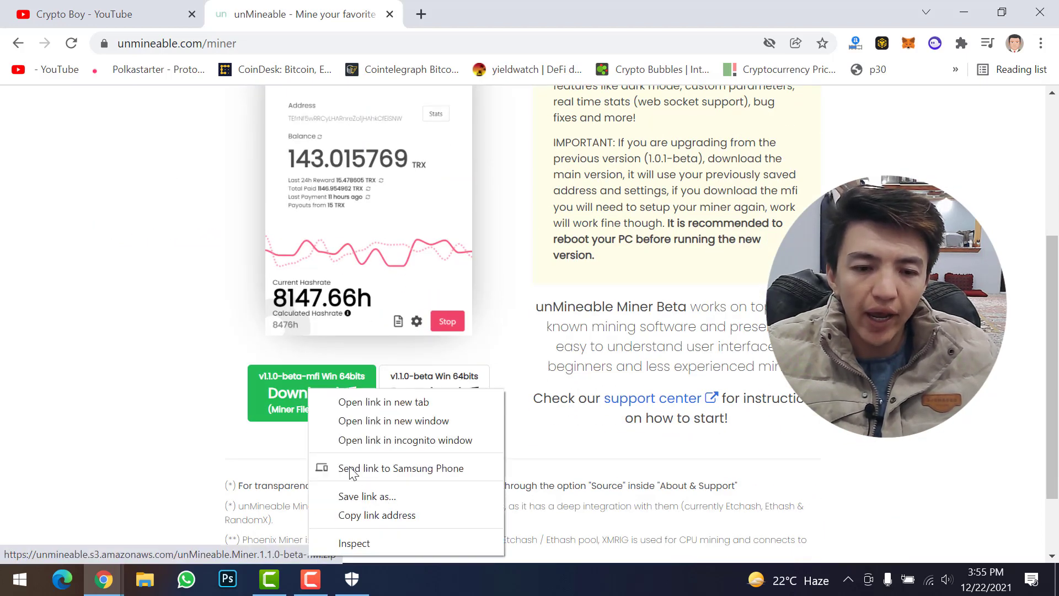
left_click(349, 492)
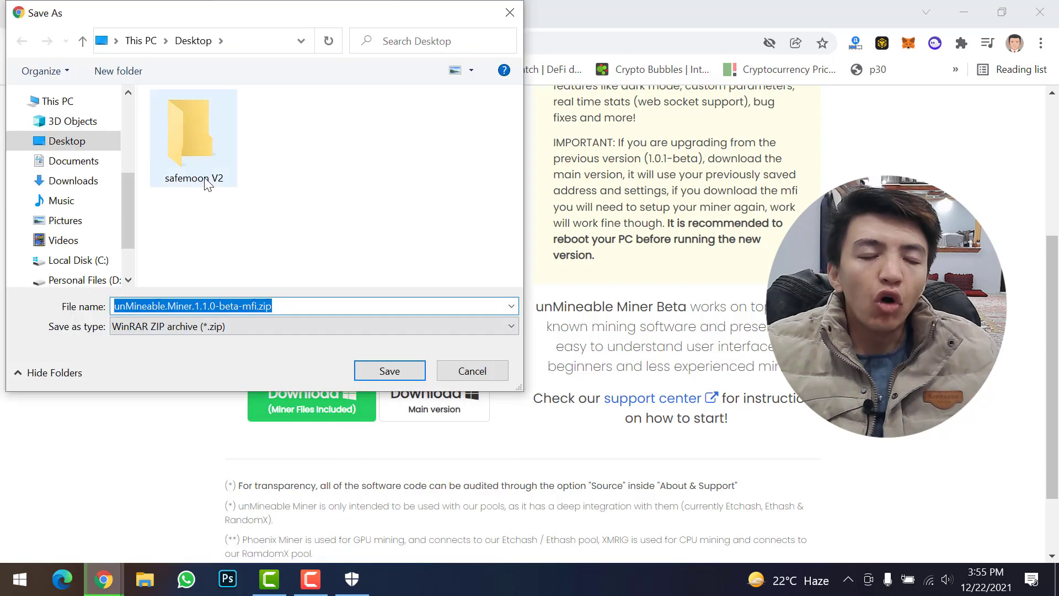
double_click(190, 161)
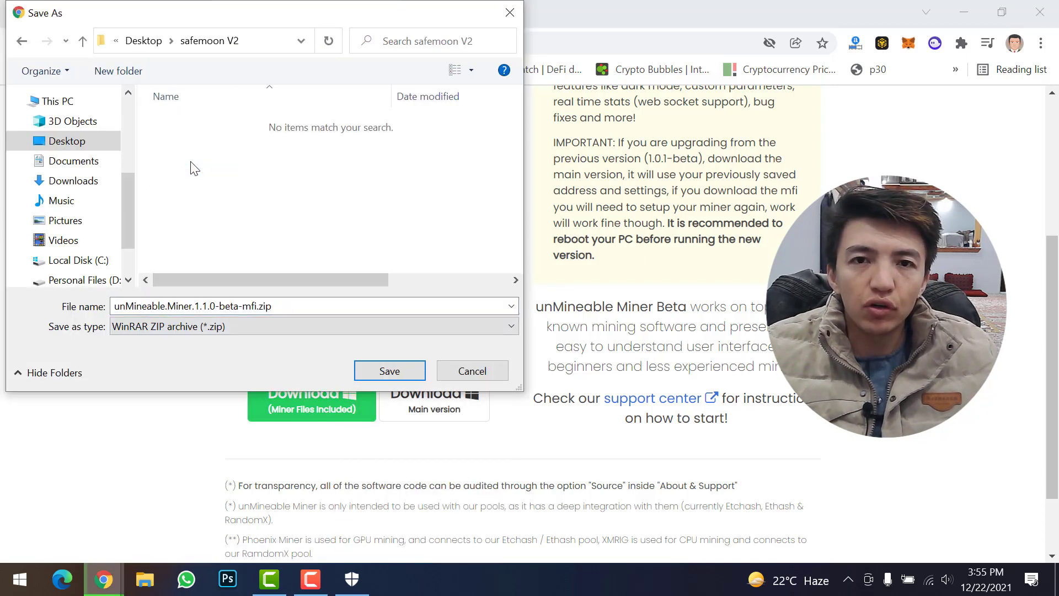
left_click(371, 372)
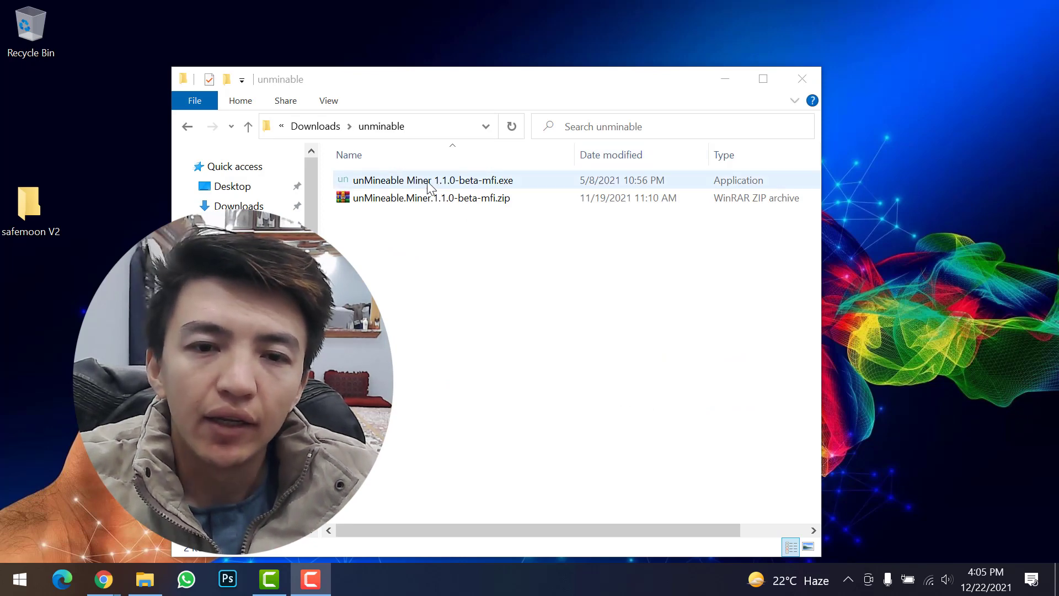
- Launch unMineable Miner 1.1.0-beta-mfi.exe and choose CPU as the mining hardware
left_click(389, 184)
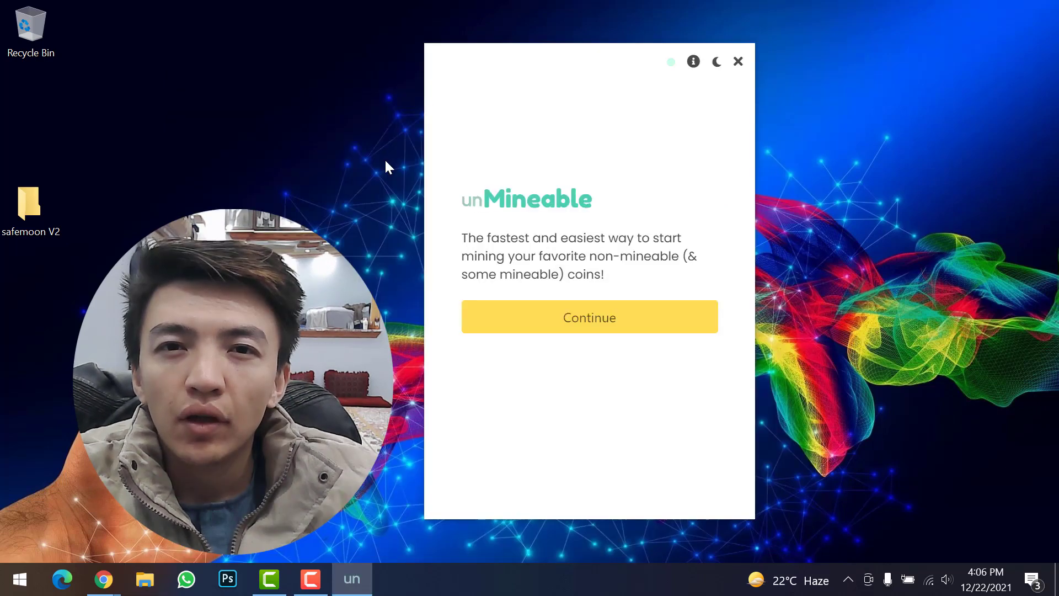
left_click(591, 319)
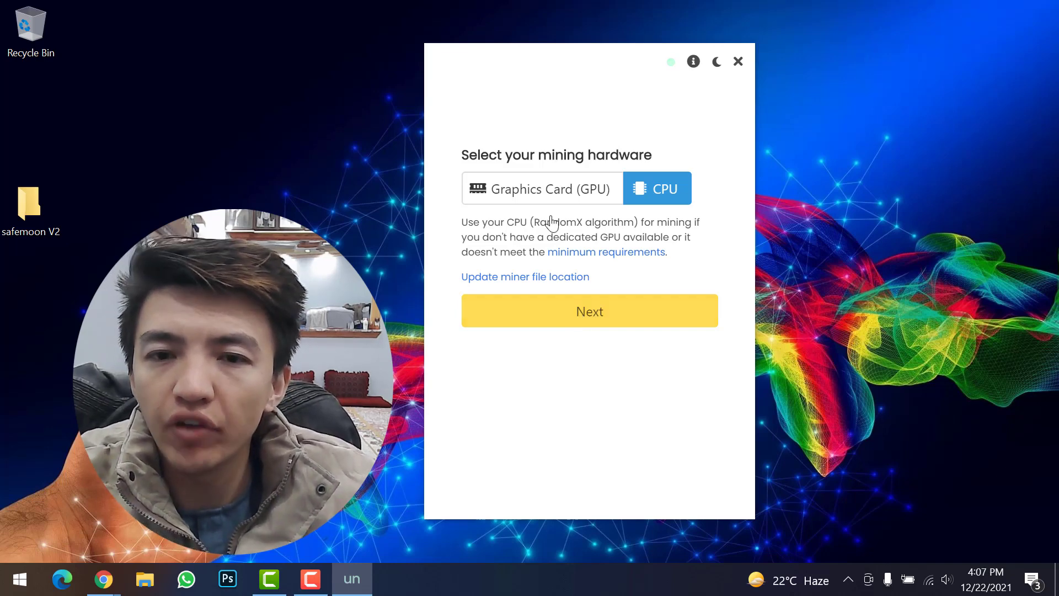
left_click(552, 193)
left_click(651, 193)
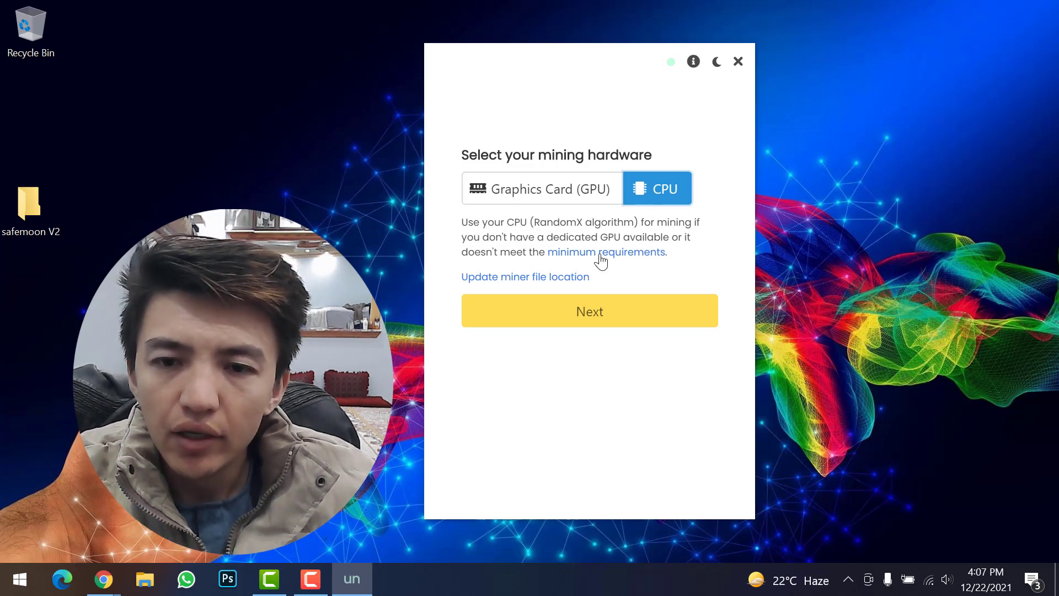
left_click(554, 321)
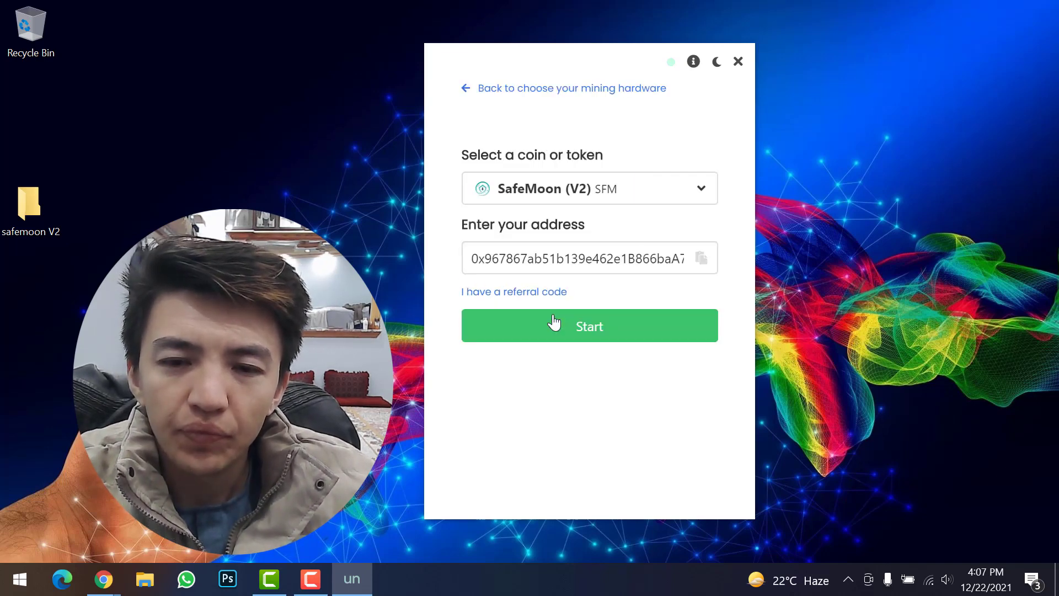
- Search the coins for "safemoon", select SafeMoon (V2) and start mining to the entered wallet address
left_click(640, 197)
type("sa")
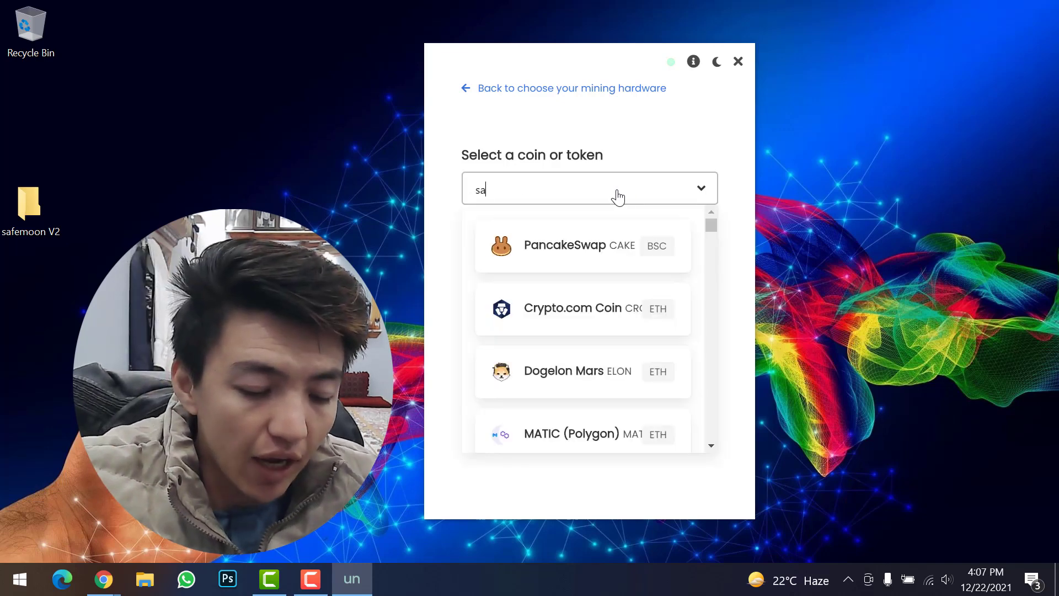
type("femoon")
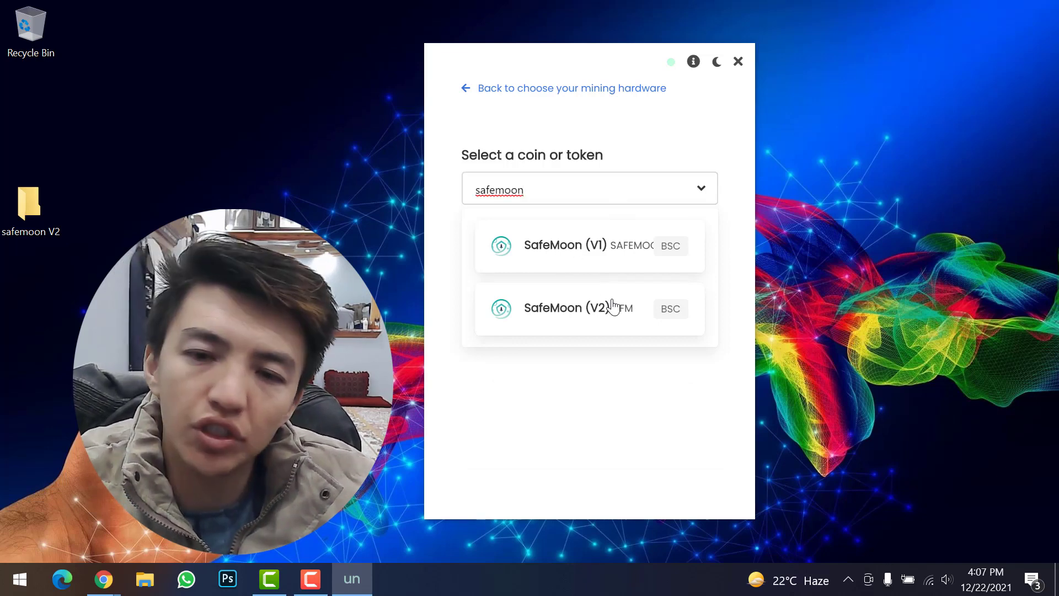
left_click(584, 312)
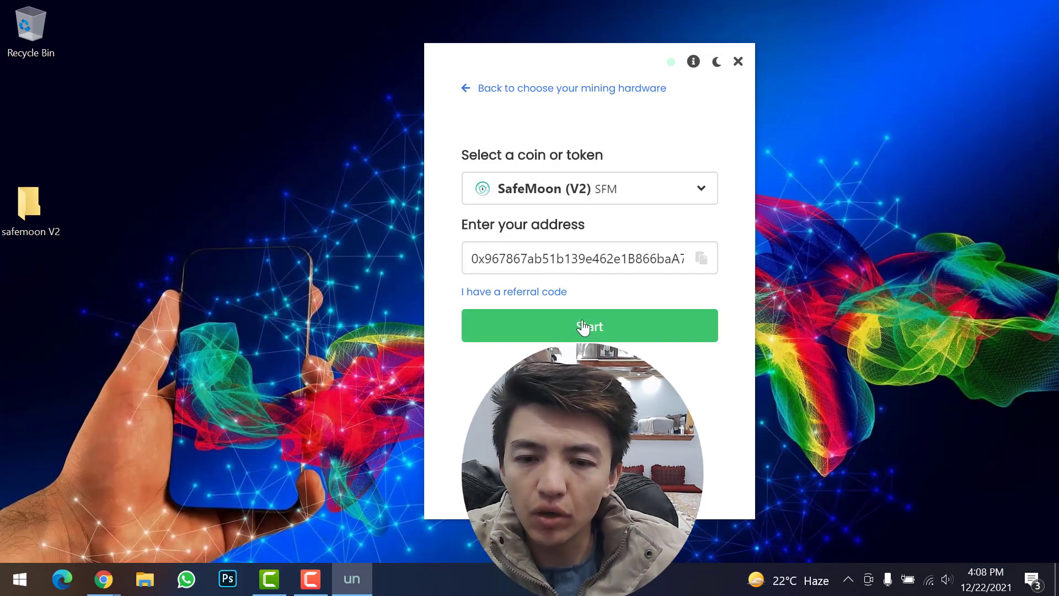
left_click(584, 330)
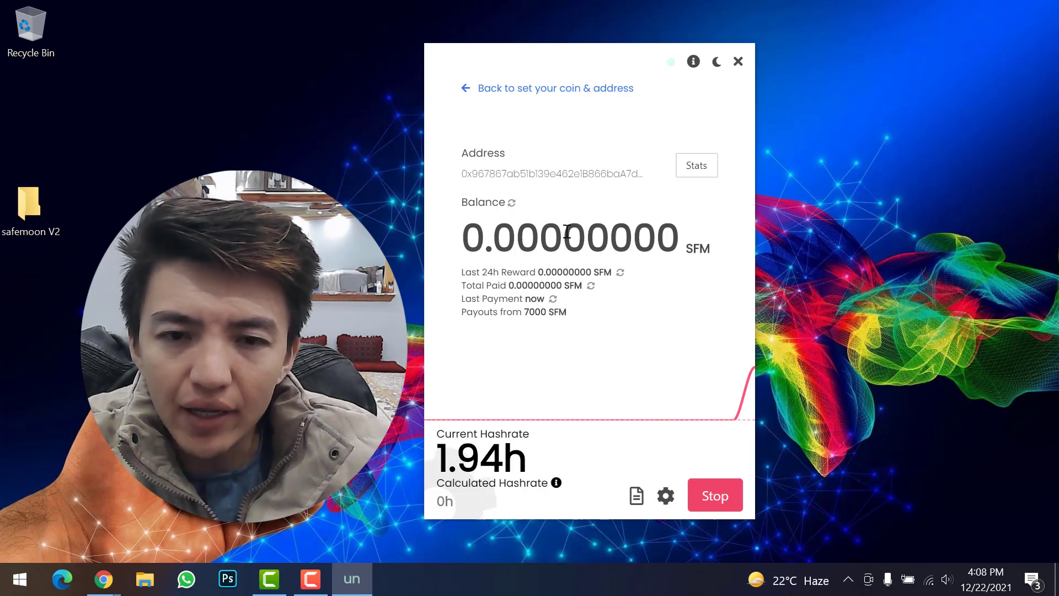
- Check the SFM balance and review the miner's intensity, worker name, referral code and app start settings
left_click_drag(515, 234, 615, 230)
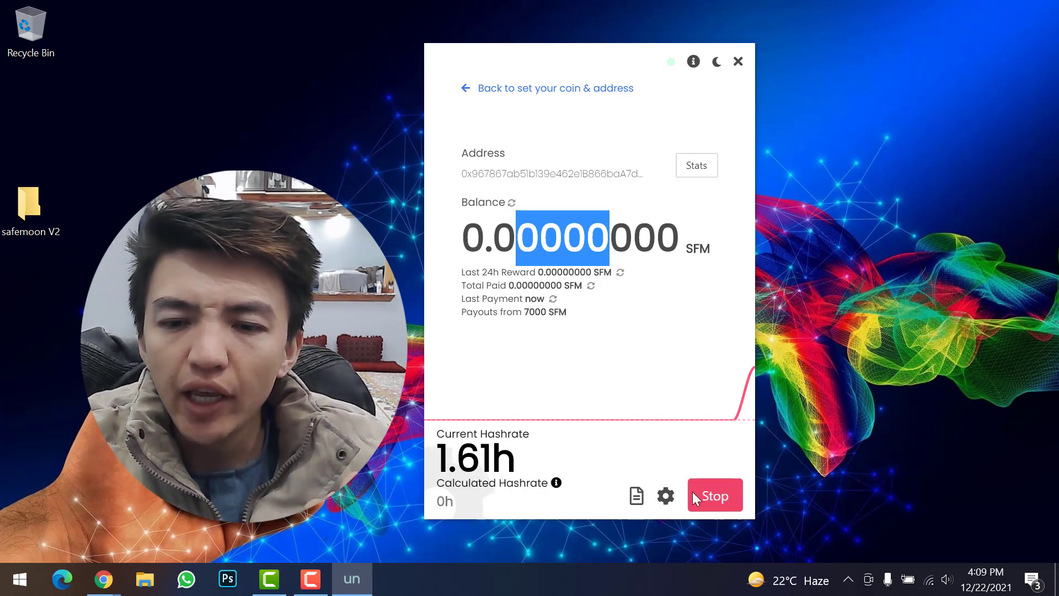
left_click(665, 496)
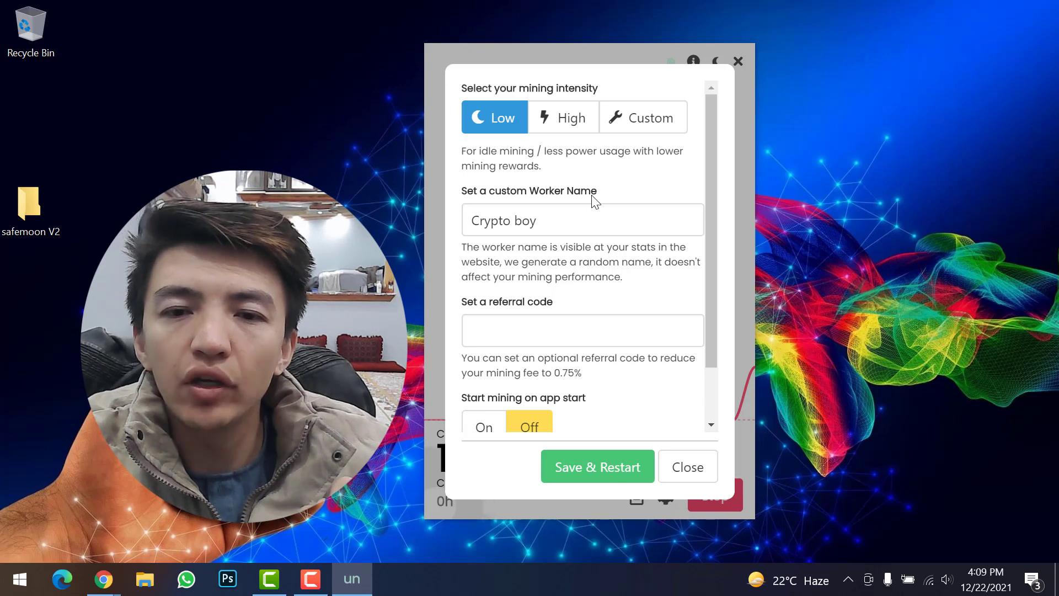
scroll(594, 238, "down", 1)
scroll(594, 254, "down", 1)
scroll(594, 259, "up", 2)
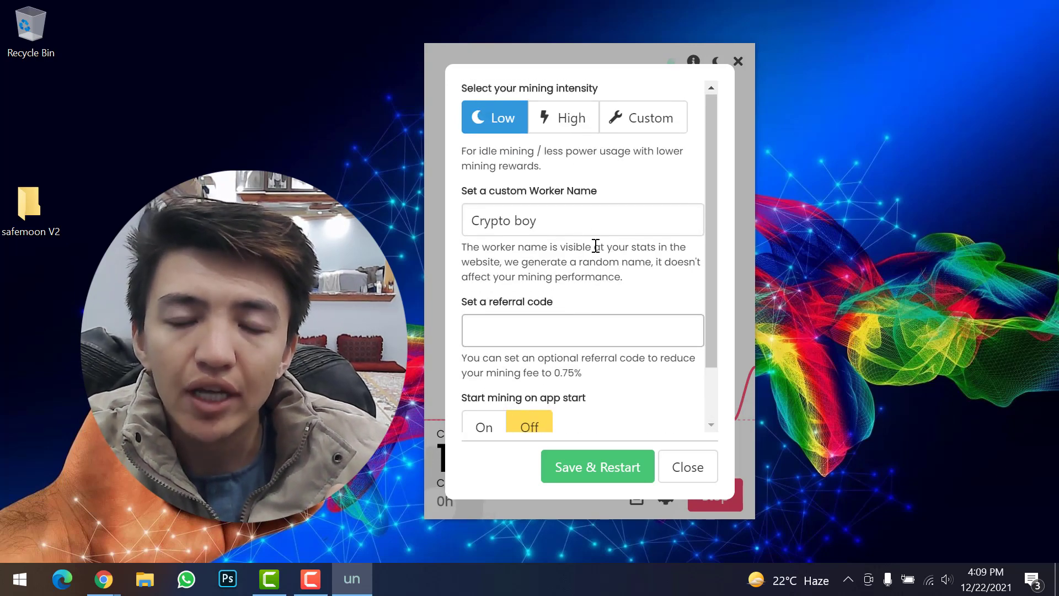
left_click(689, 466)
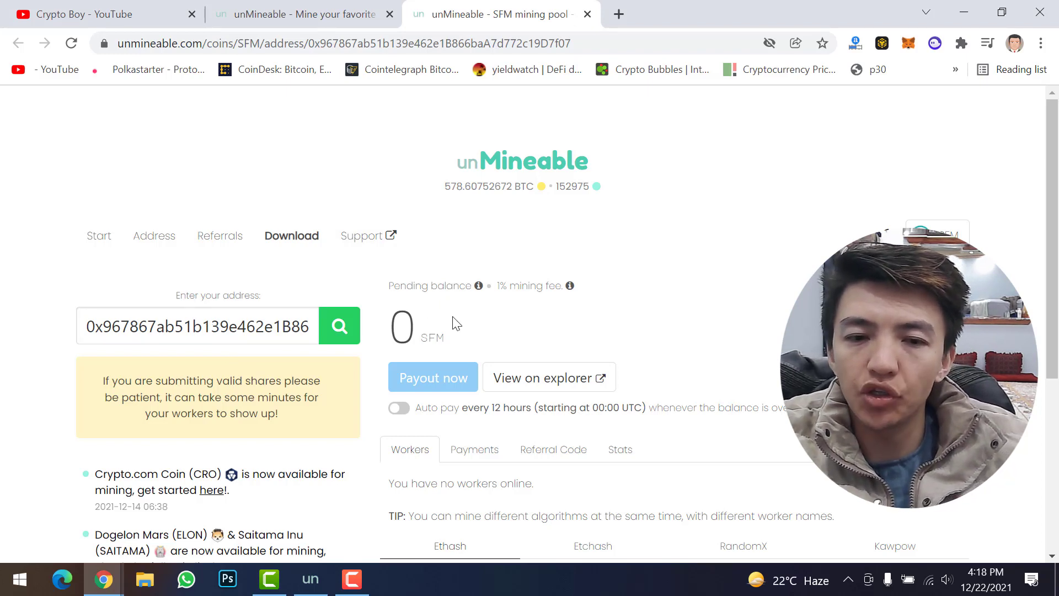
- Review the payments, referral code and stats of the SFM address on the unMineable site, then return to the miner
scroll(455, 322, "down", 3)
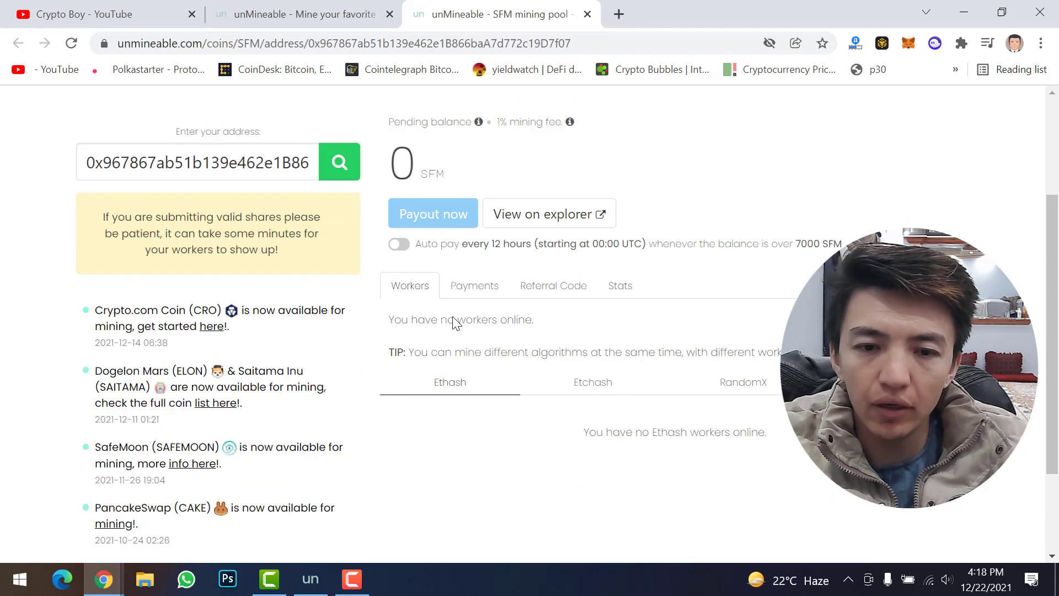
left_click(472, 294)
left_click(542, 294)
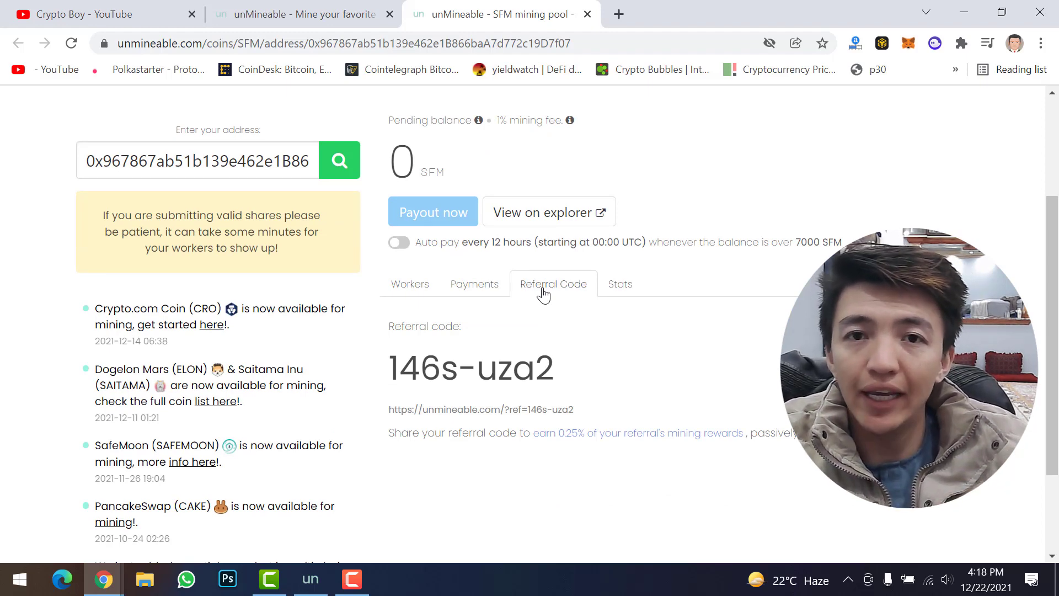
left_click(620, 299)
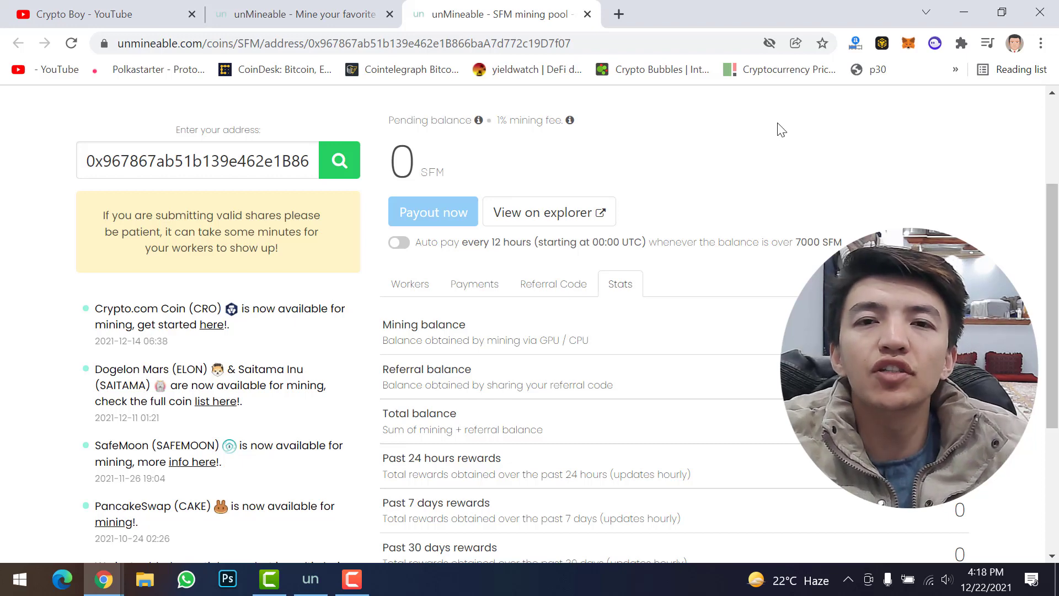
left_click(963, 11)
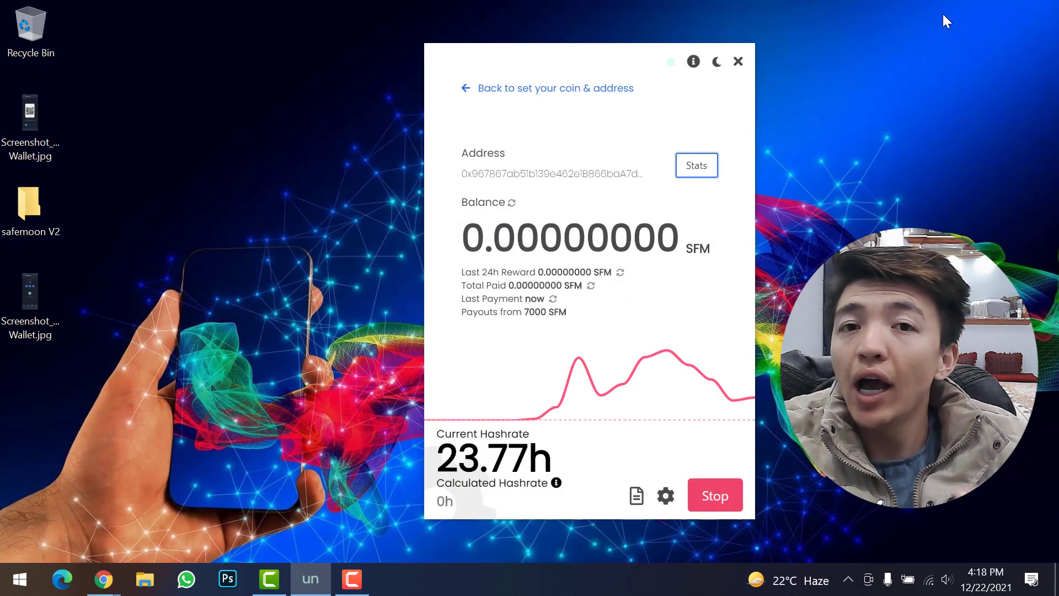